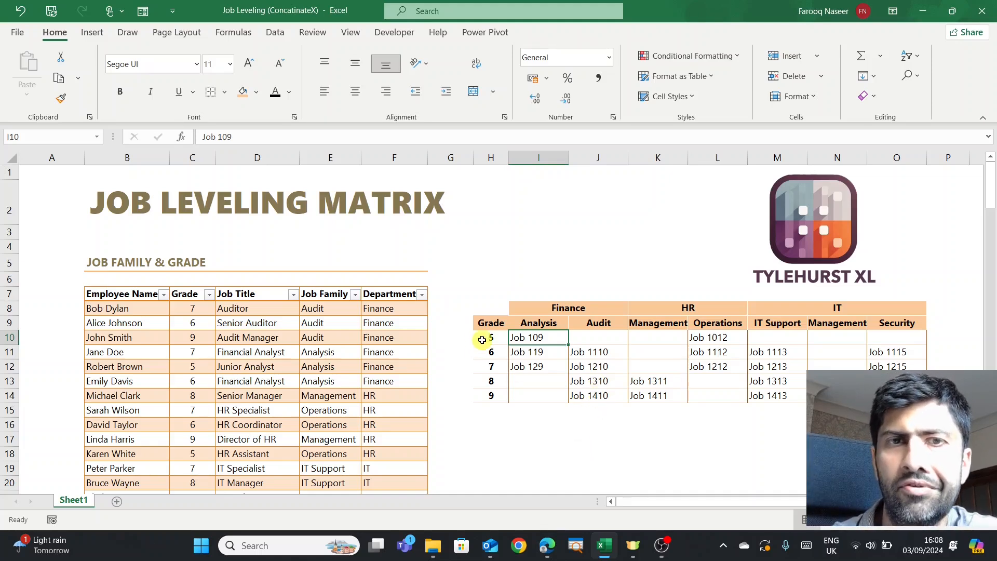
# - Examine the sample matrix's grades, its job family headings and the row for grade 6
pyautogui.moveTo(488, 338); pyautogui.dragTo(487, 397)
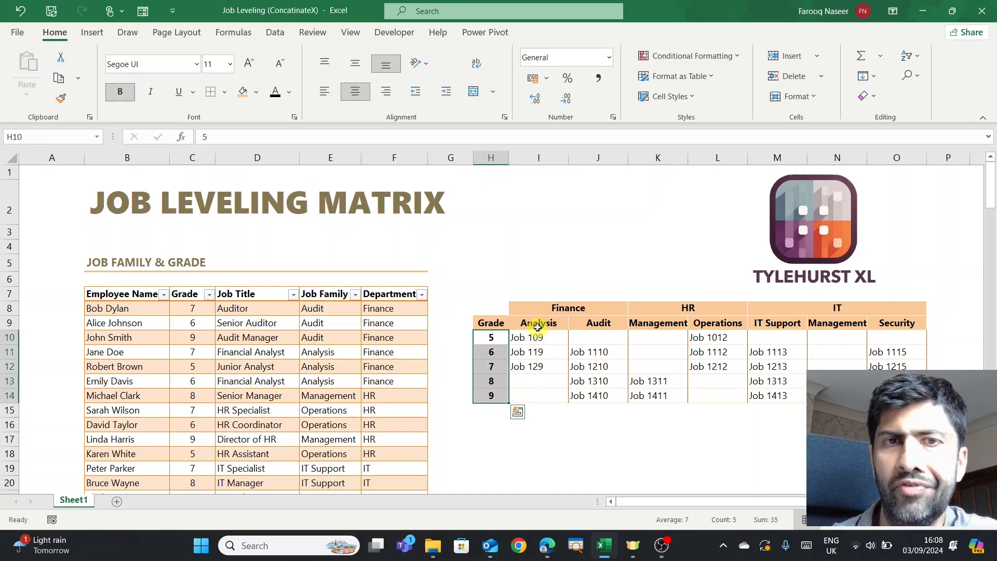
pyautogui.moveTo(538, 325); pyautogui.dragTo(893, 325)
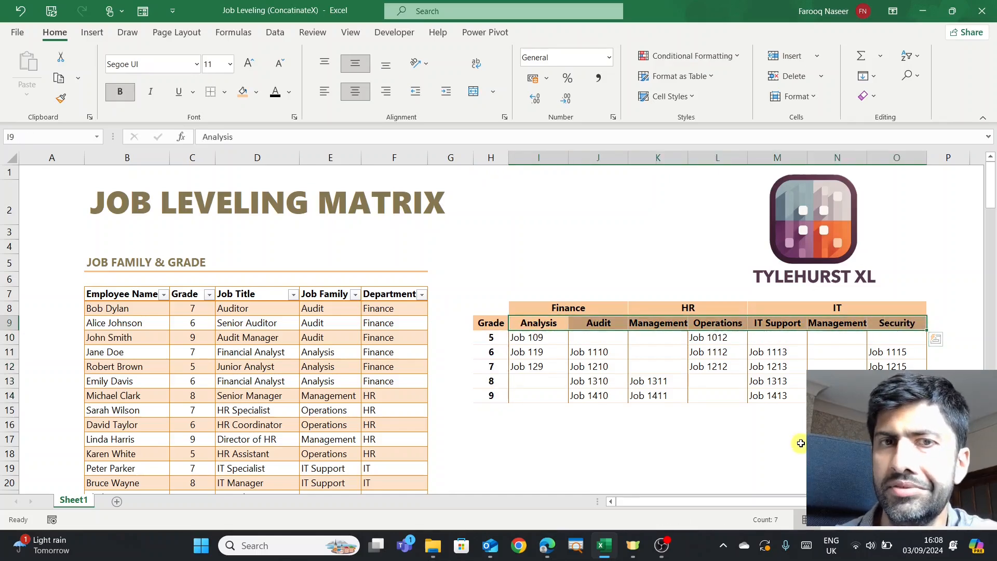
pyautogui.click(553, 340)
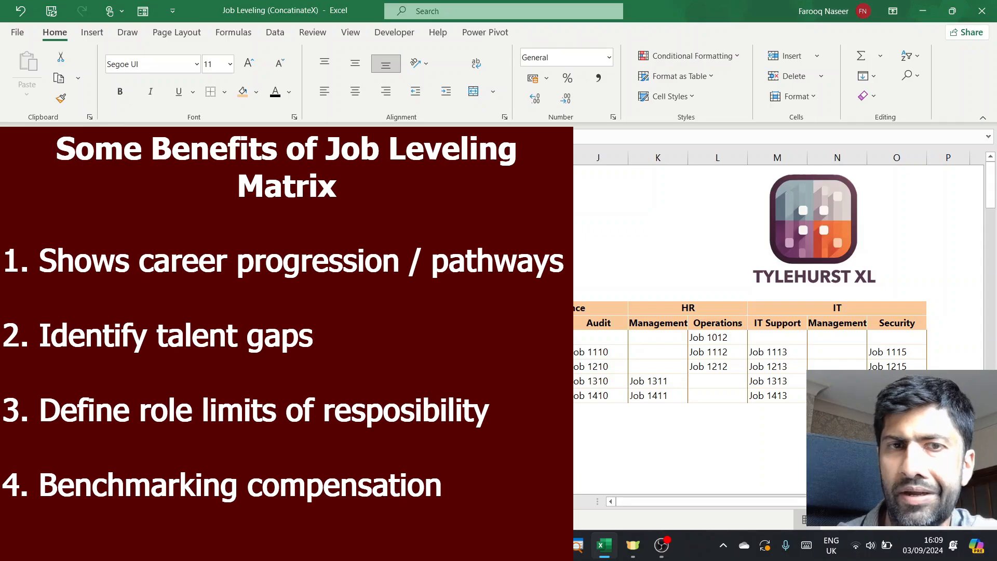
pyautogui.moveTo(566, 352); pyautogui.dragTo(899, 348)
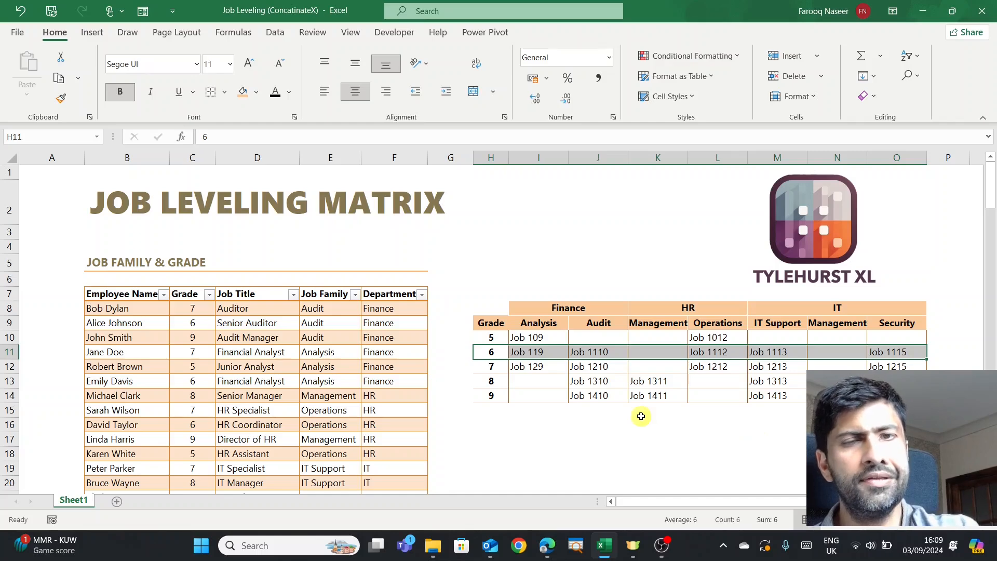
pyautogui.click(564, 341)
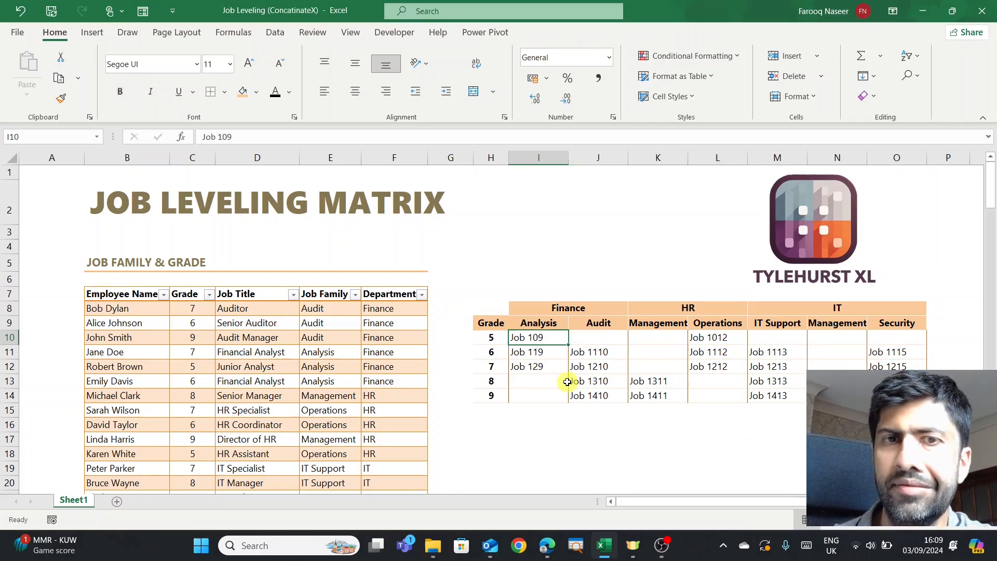
# - Clear the contents and formatting of the sample matrix in the range H7:O17
pyautogui.moveTo(491, 293); pyautogui.dragTo(914, 439)
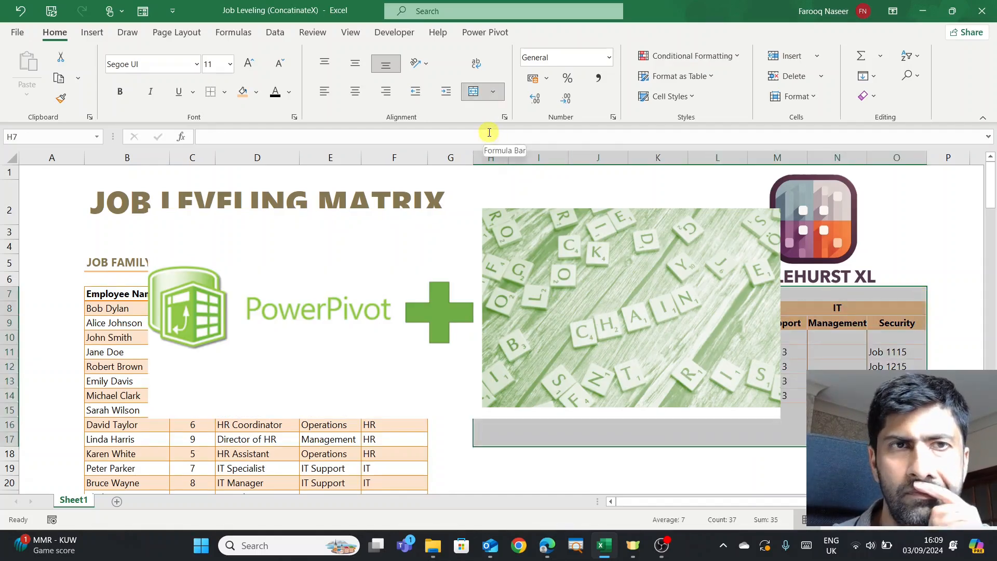
pyautogui.click(866, 100)
pyautogui.click(875, 113)
pyautogui.click(658, 381)
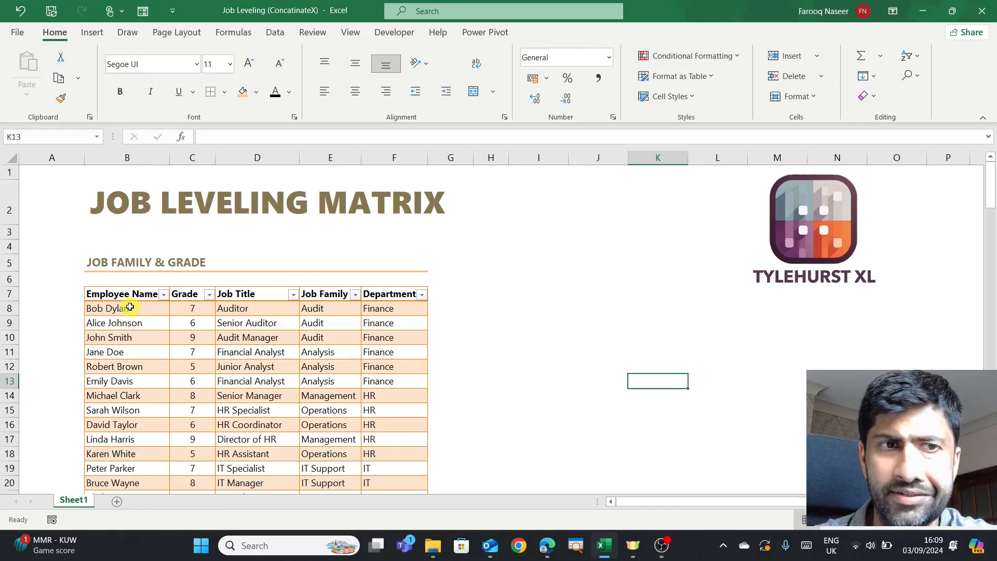
# - Examine the source table's Grade, Job Title, Job Family, Department and Employee Name columns
pyautogui.moveTo(179, 308); pyautogui.dragTo(189, 368)
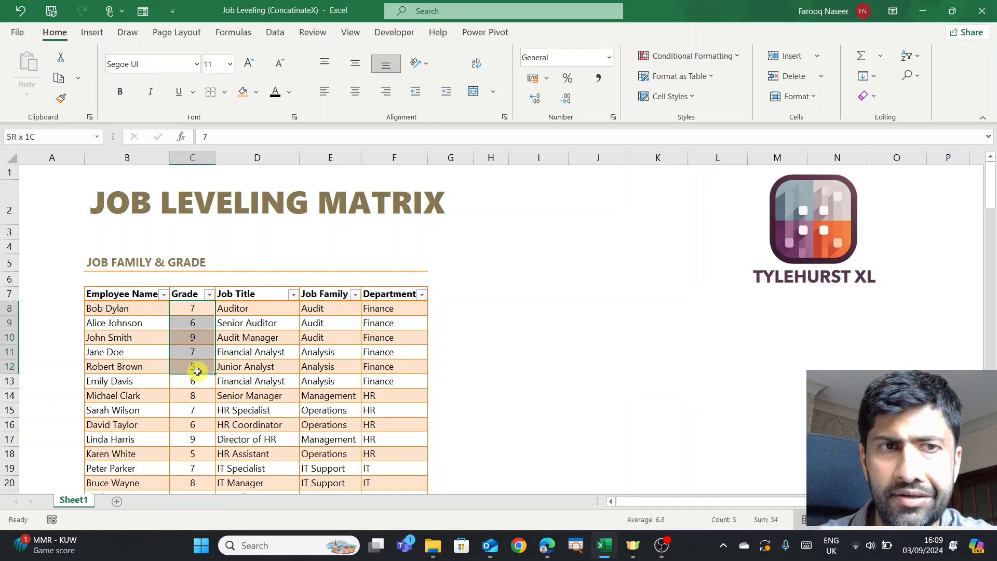
pyautogui.moveTo(278, 312); pyautogui.dragTo(275, 367)
pyautogui.moveTo(326, 308); pyautogui.dragTo(333, 366)
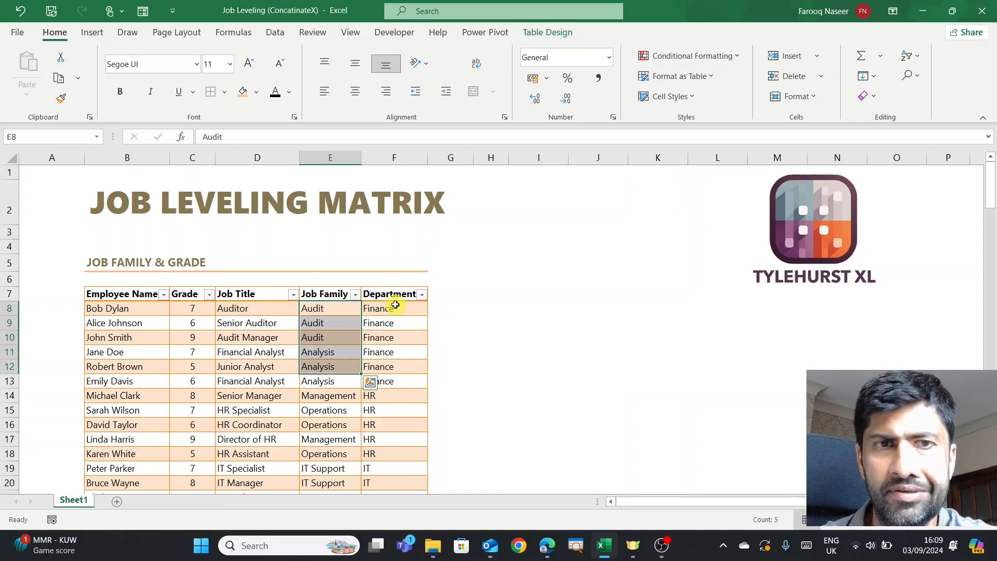
pyautogui.moveTo(390, 307); pyautogui.dragTo(385, 364)
pyautogui.moveTo(136, 306); pyautogui.dragTo(130, 375)
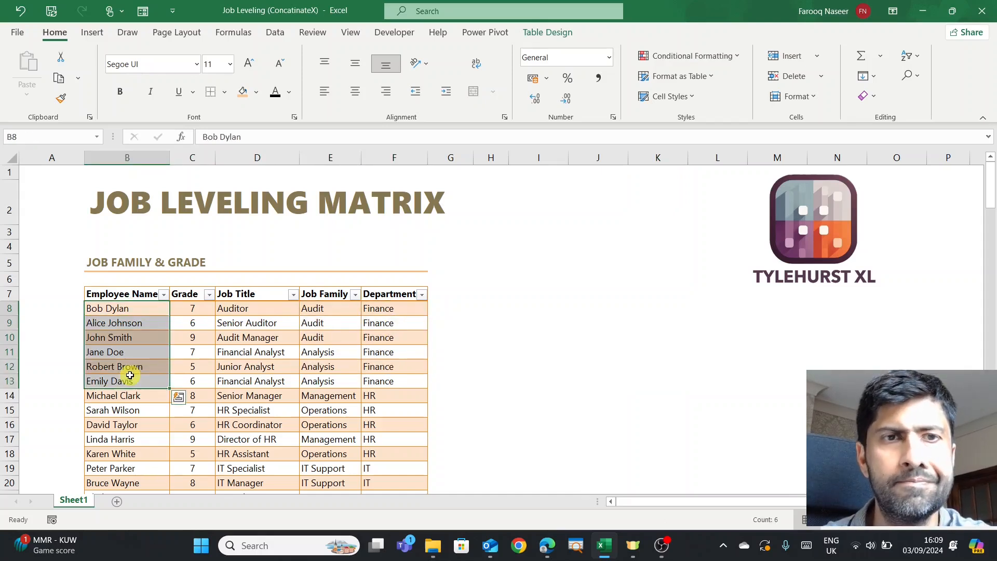
pyautogui.click(253, 339)
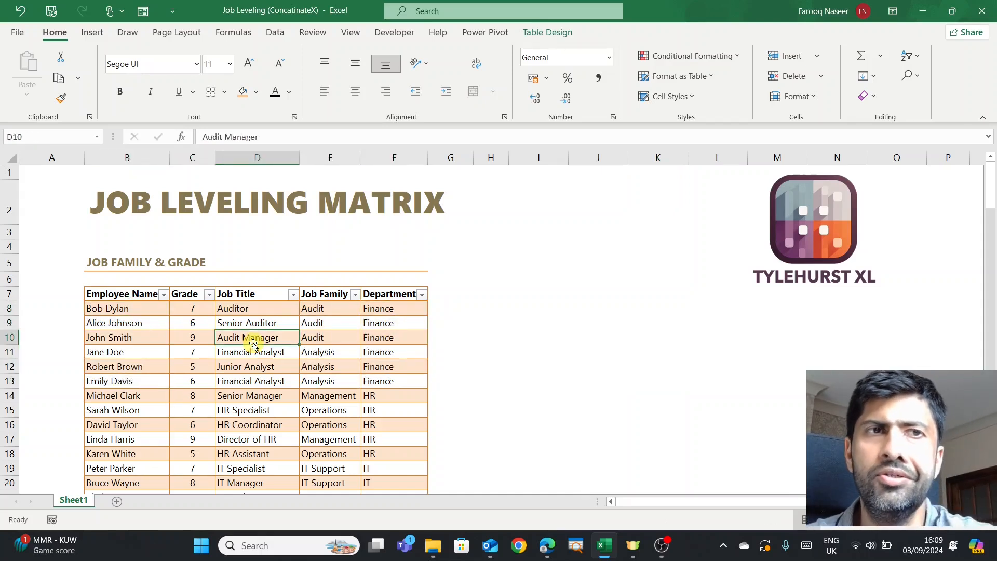
# - Check in the COM Add-ins settings whether Microsoft Power Pivot for Excel is enabled
pyautogui.click(484, 34)
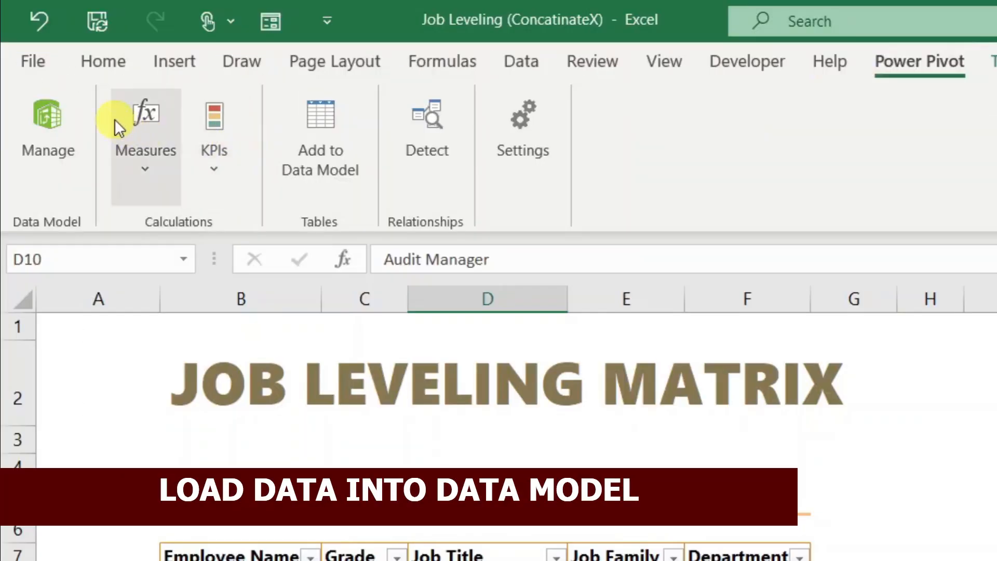
pyautogui.click(33, 61)
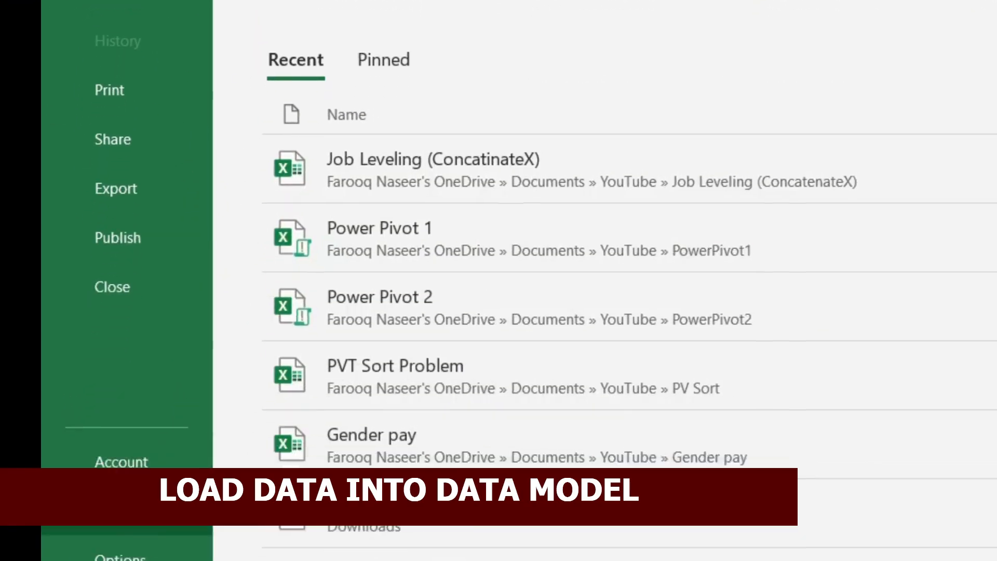
pyautogui.click(137, 558)
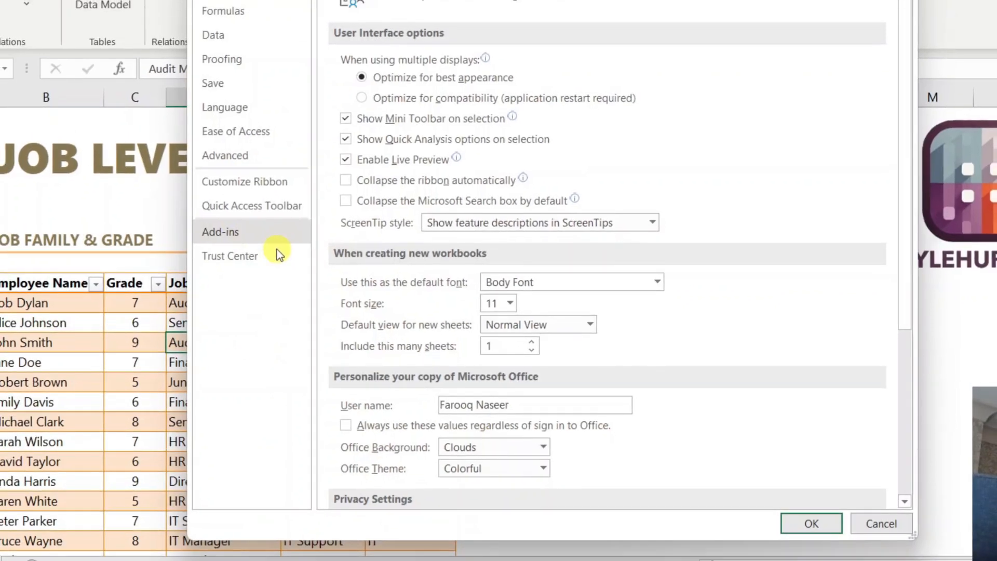
pyautogui.click(276, 240)
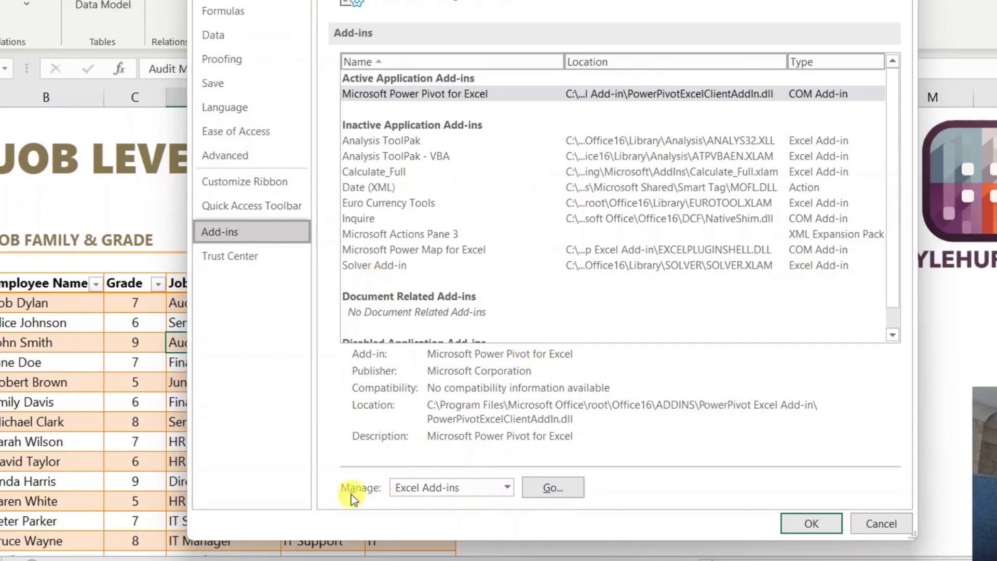
pyautogui.click(507, 491)
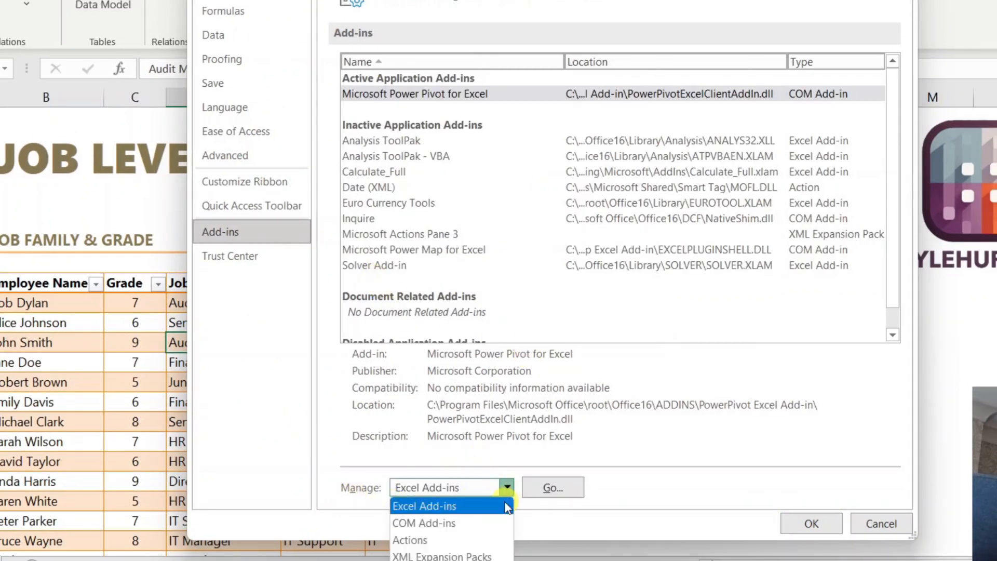
pyautogui.click(496, 517)
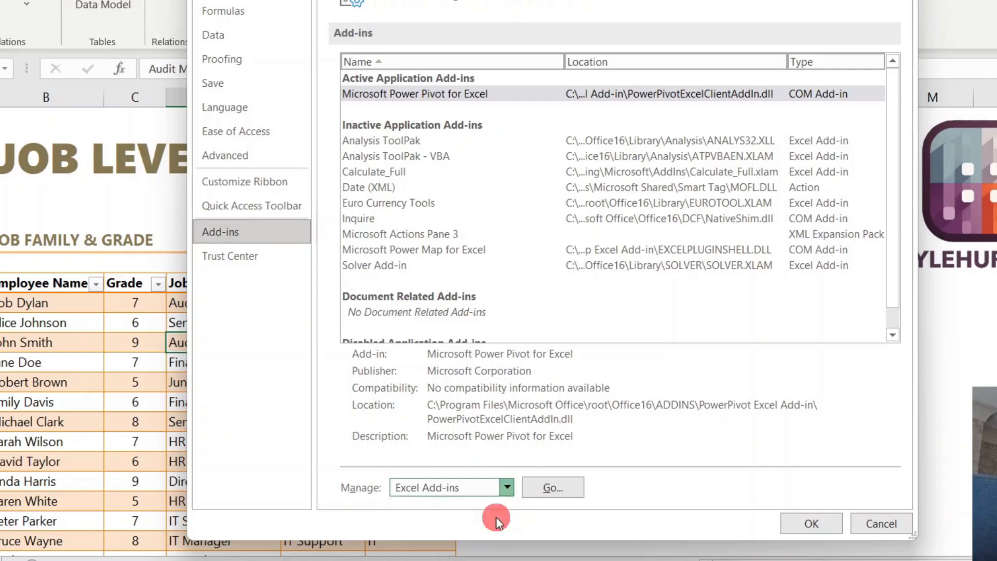
pyautogui.click(563, 490)
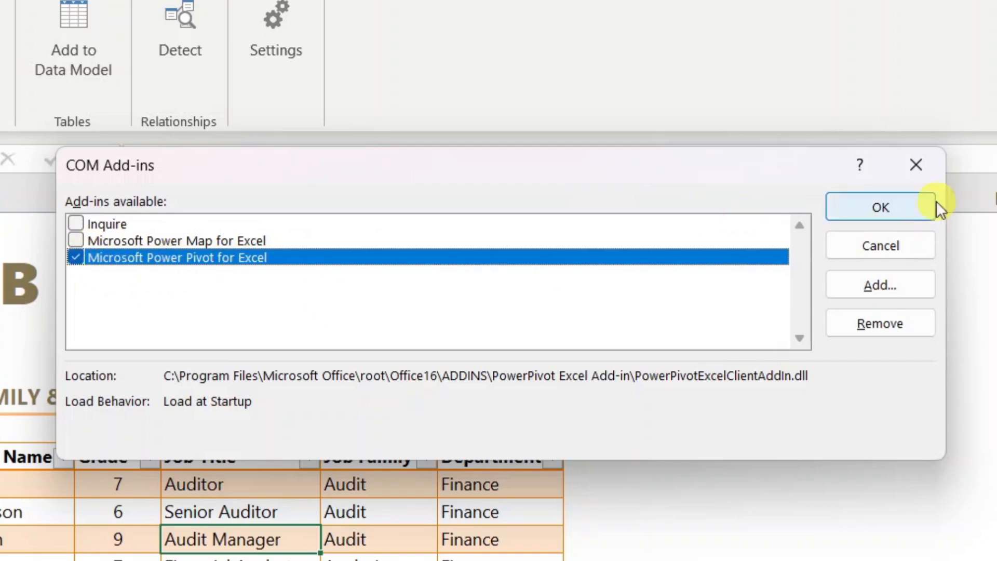
pyautogui.click(933, 176)
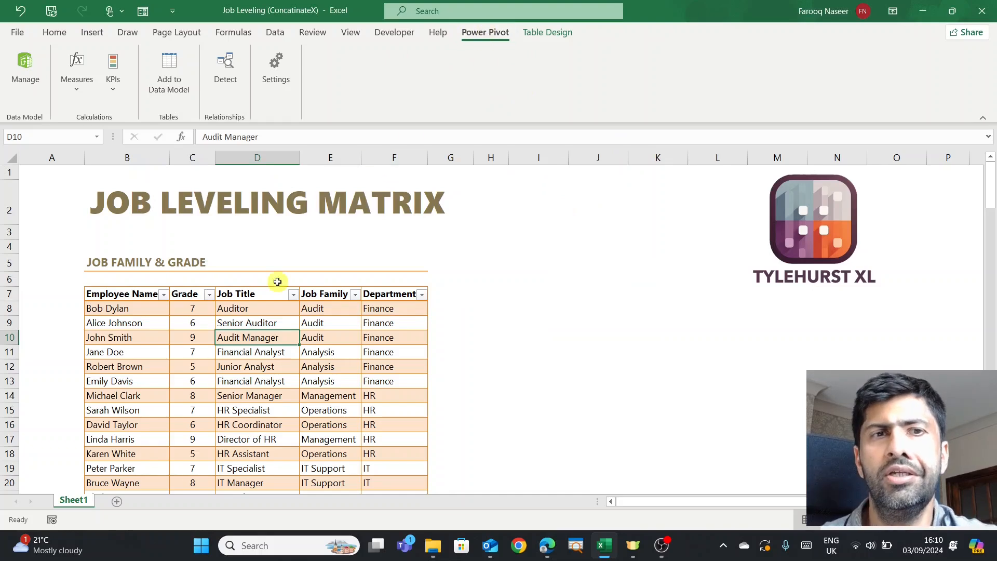
# - Add the job family and grade table to the workbook's data model and return to the worksheet
pyautogui.click(207, 335)
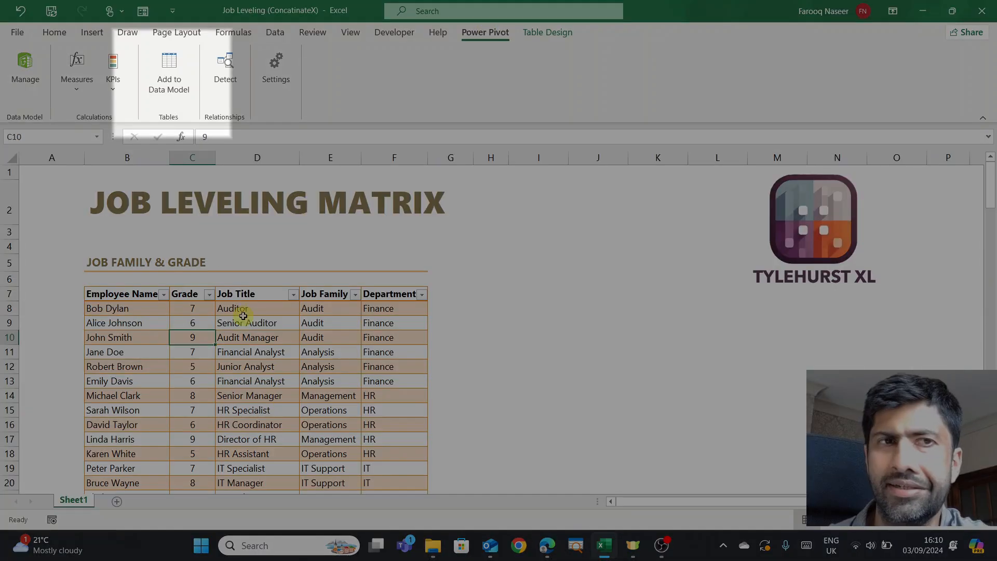
pyautogui.click(176, 91)
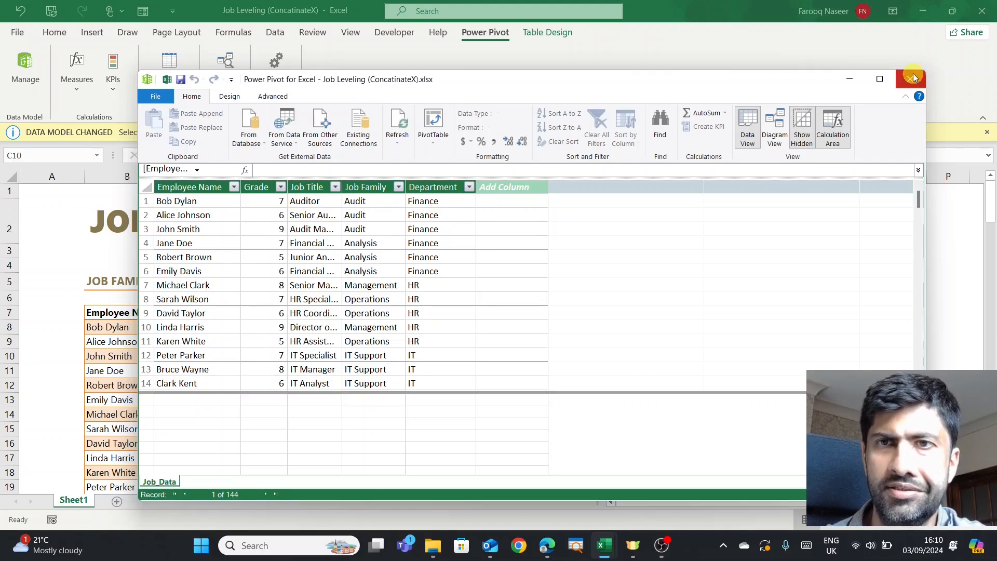
pyautogui.click(913, 78)
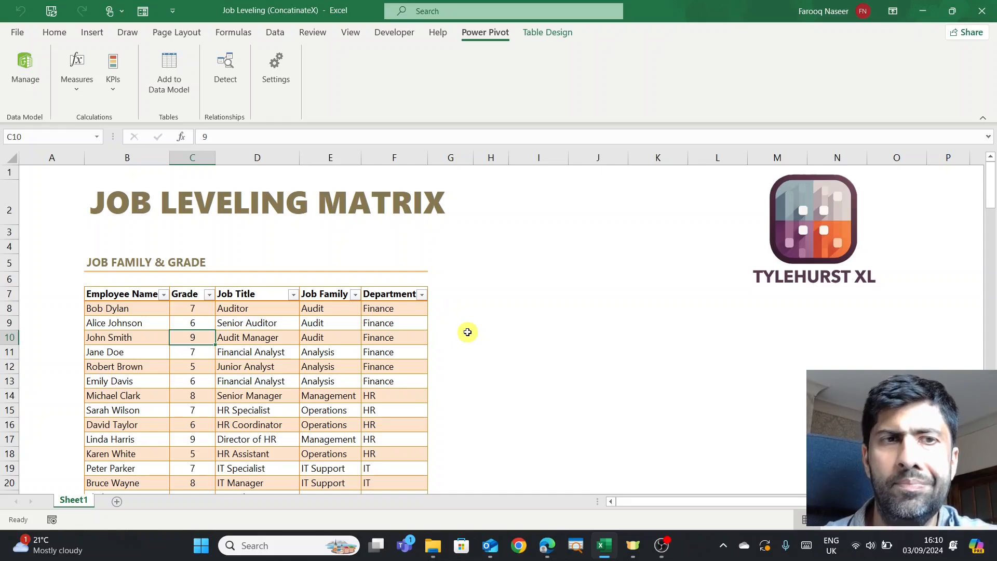
# - Create a PivotTable from this workbook's Data Model on the existing worksheet at cell H7
pyautogui.click(494, 296)
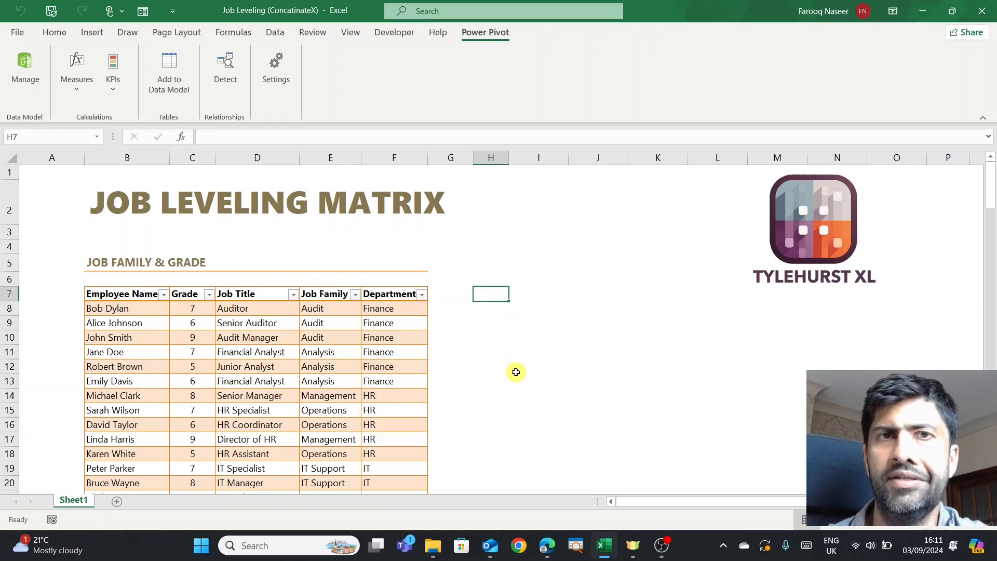
pyautogui.click(92, 33)
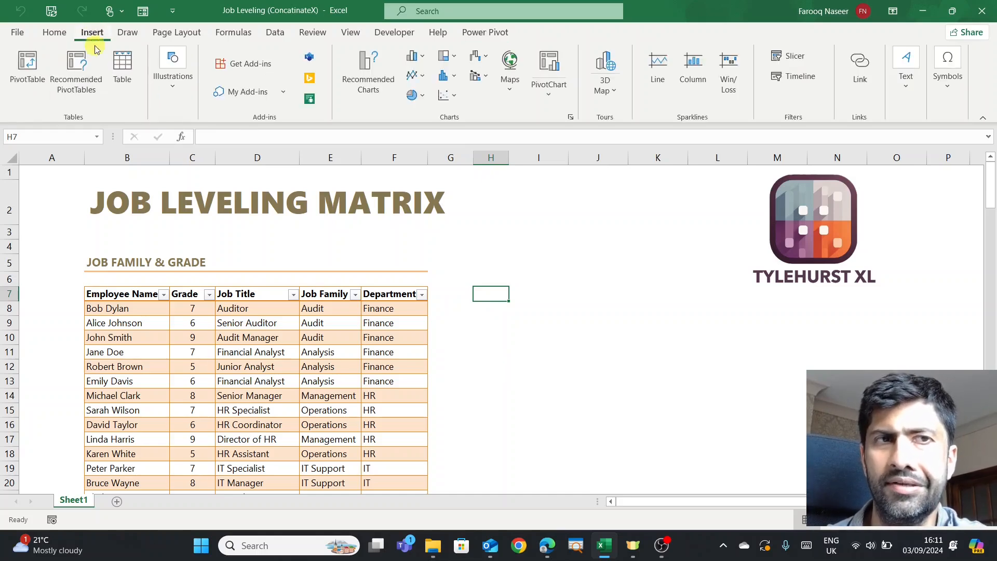
pyautogui.click(27, 65)
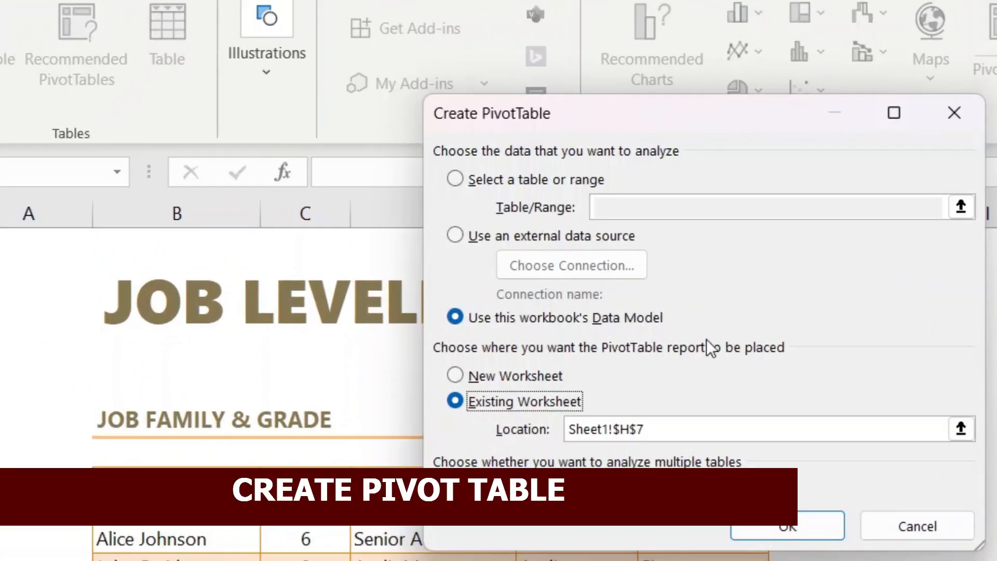
pyautogui.click(456, 375)
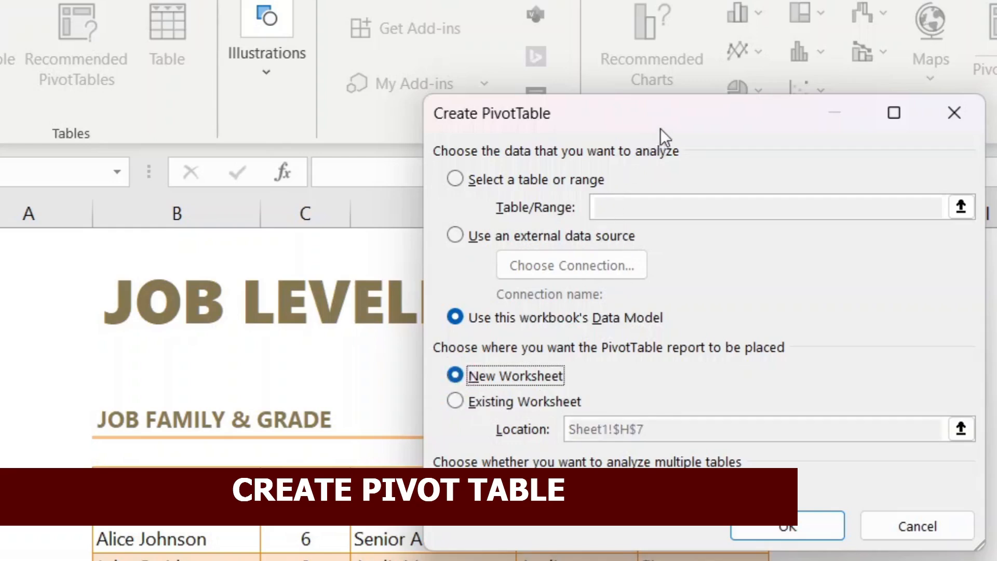
pyautogui.moveTo(660, 129); pyautogui.dragTo(467, 104)
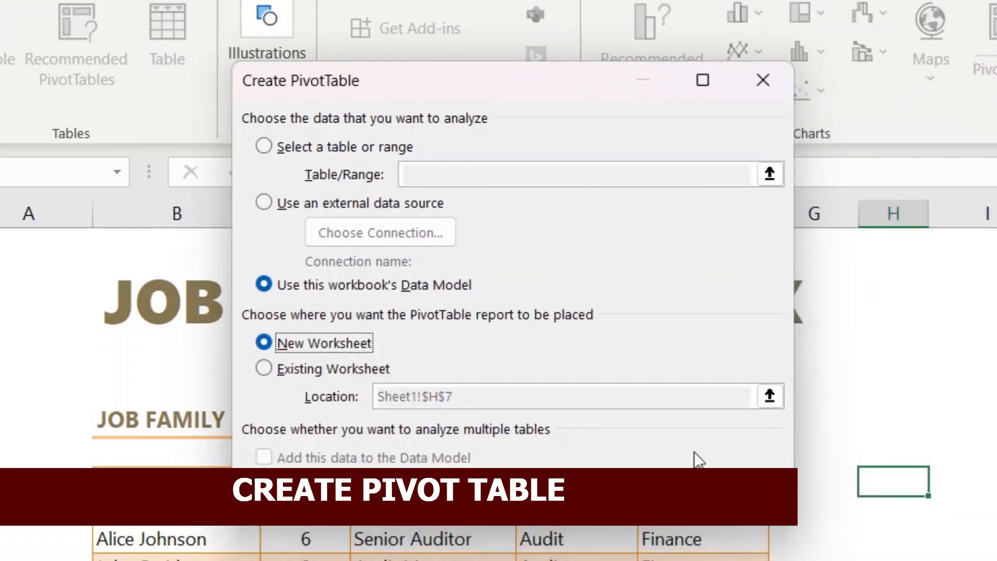
pyautogui.click(385, 369)
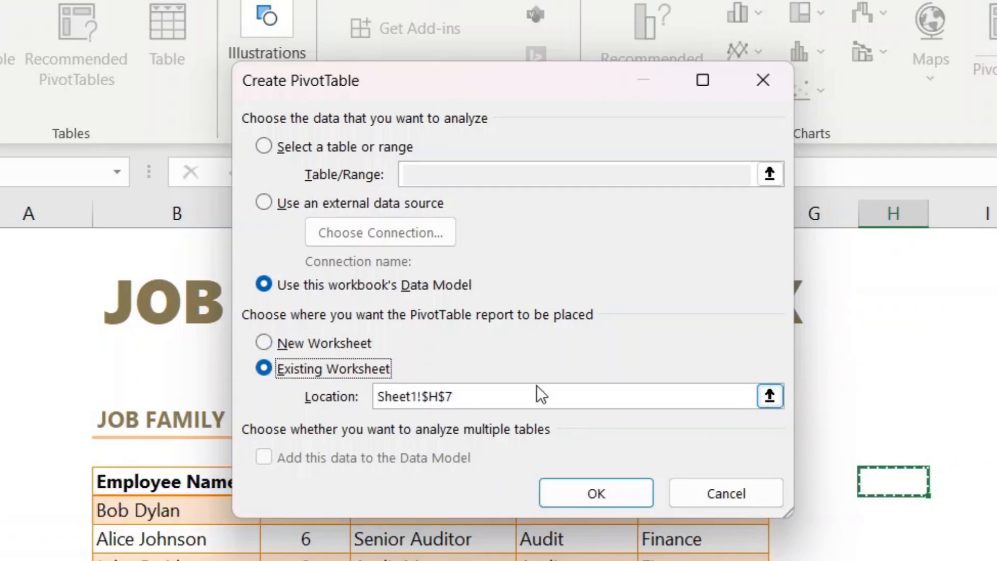
pyautogui.click(578, 486)
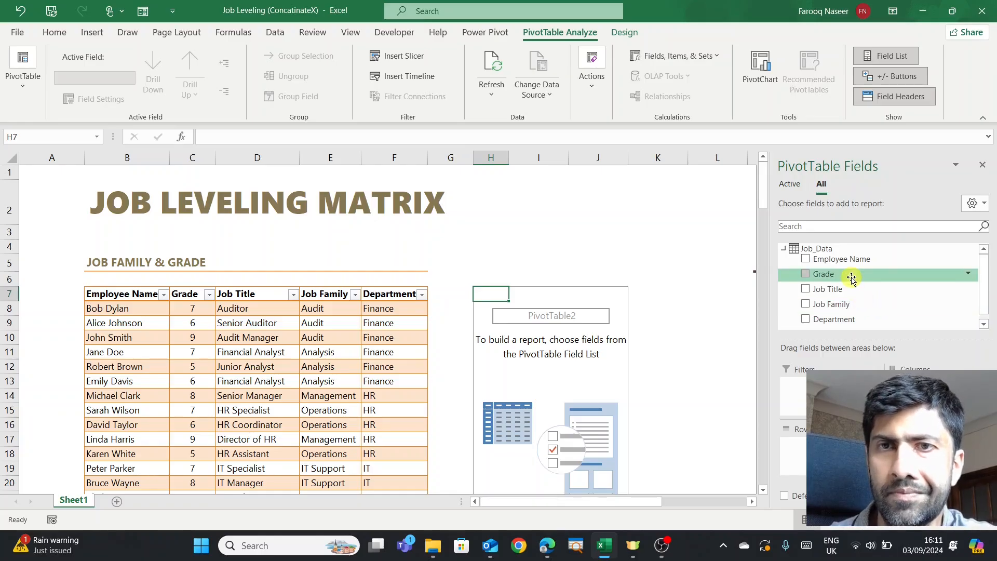
# - Lay out the PivotTable with Grade as rows and Department and Job Family as columns
pyautogui.click(852, 278)
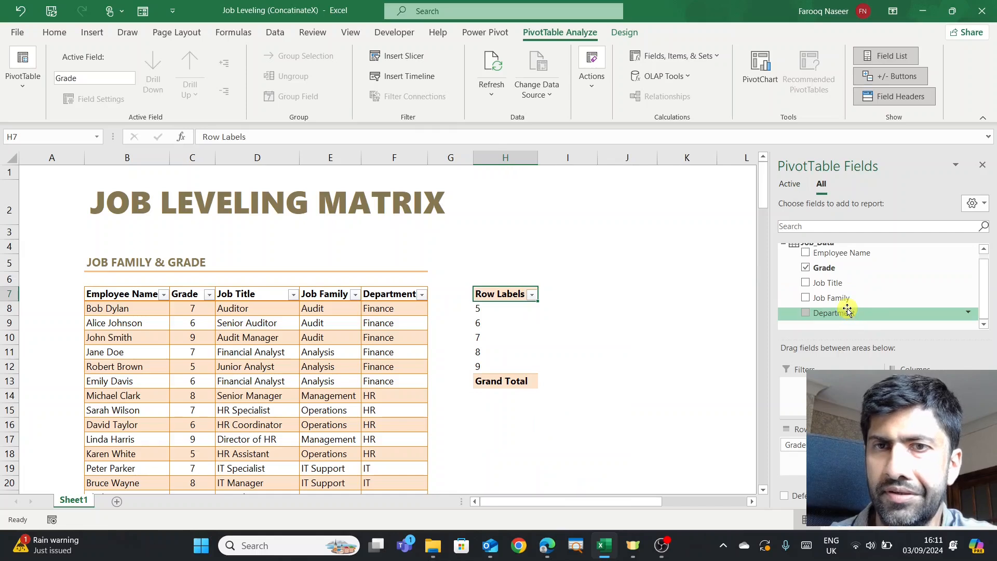
pyautogui.moveTo(846, 314); pyautogui.dragTo(927, 397)
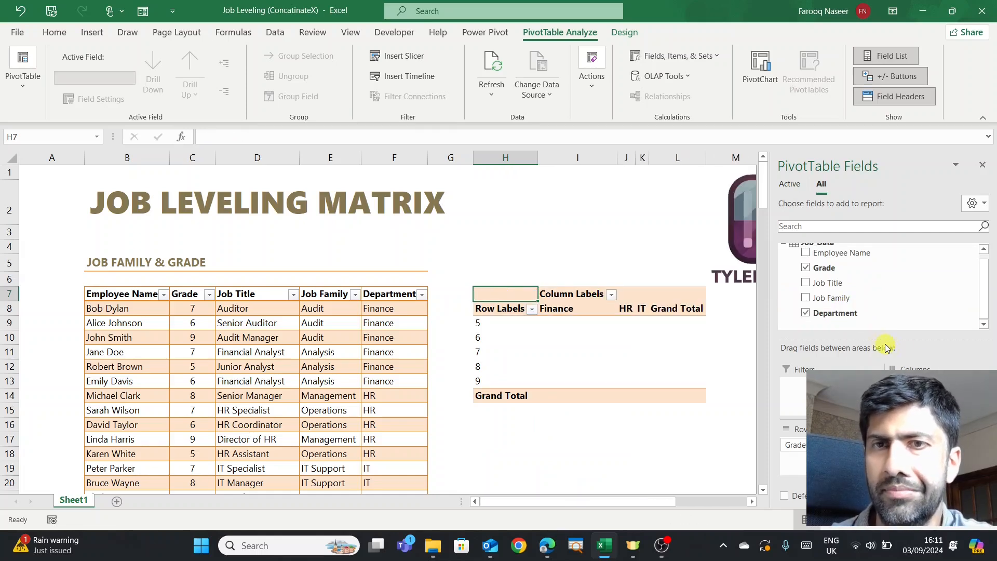
pyautogui.moveTo(835, 303); pyautogui.dragTo(925, 451)
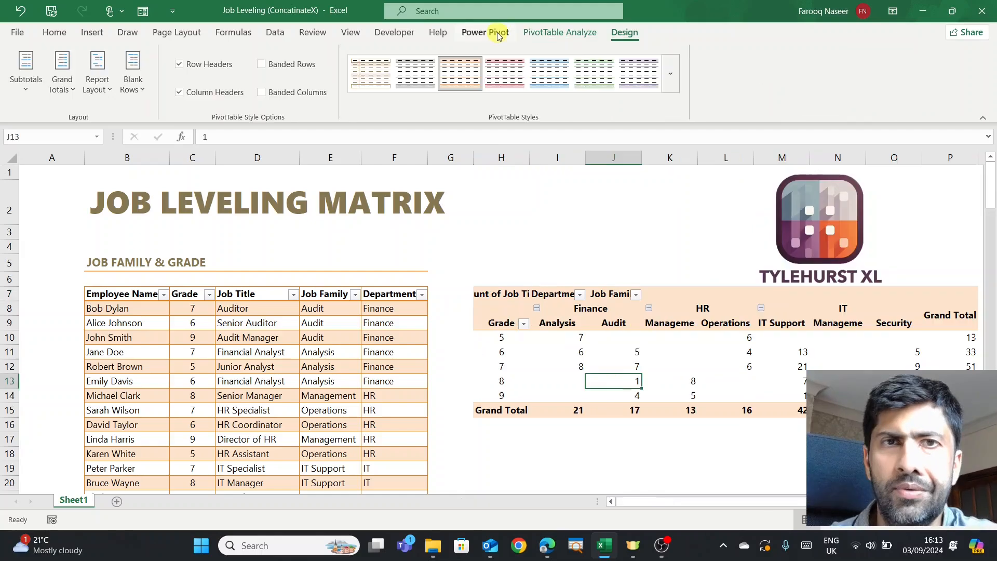
# - Start a new measure named Matrix_Job_Title on the Job_Data table, using the General format category
pyautogui.click(502, 34)
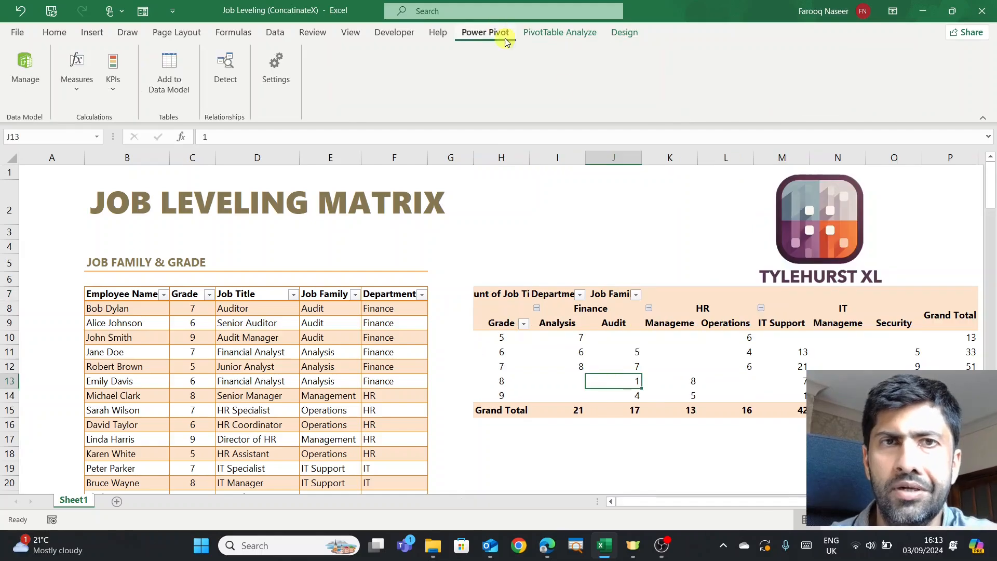
pyautogui.click(81, 99)
pyautogui.click(103, 121)
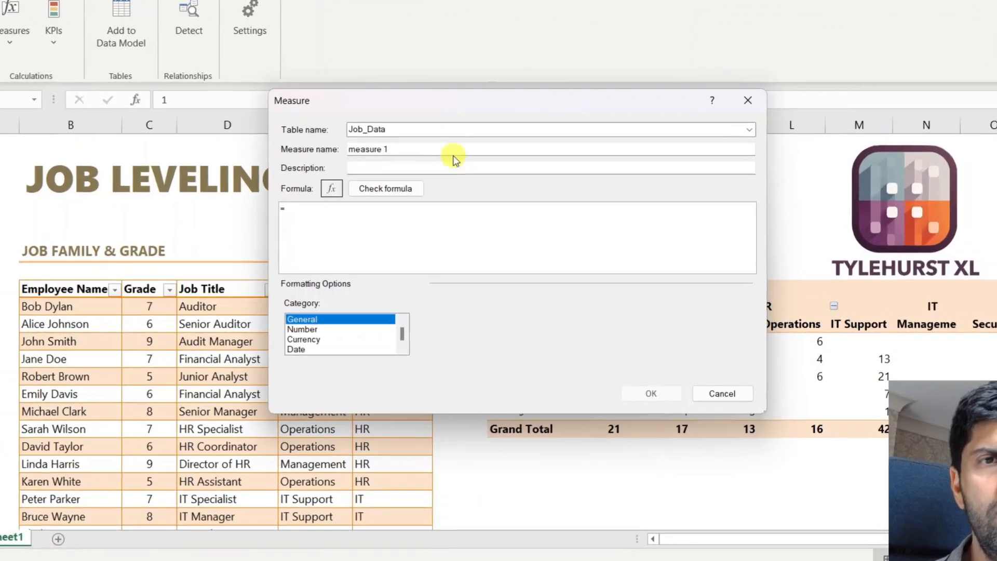
pyautogui.moveTo(427, 180); pyautogui.dragTo(224, 179)
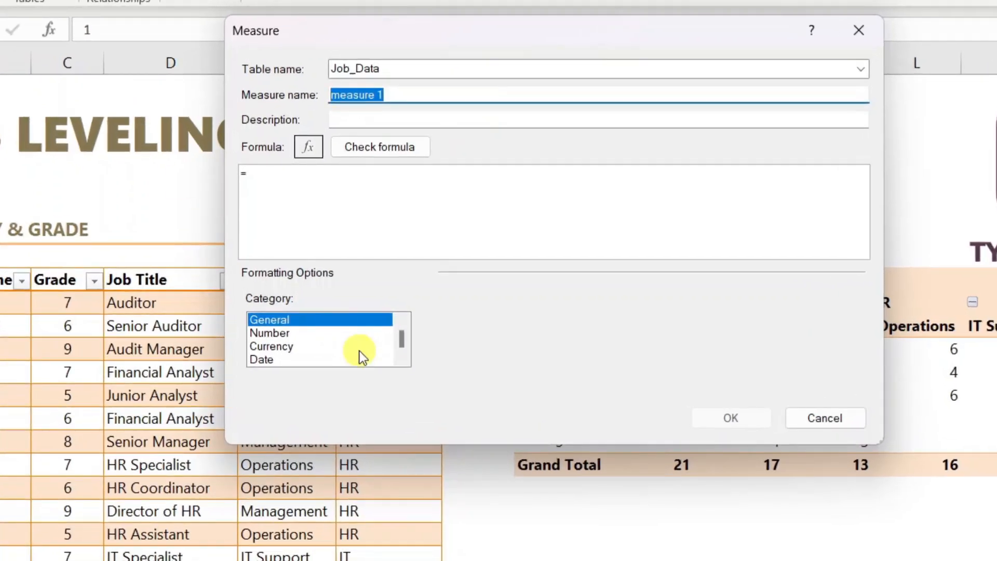
pyautogui.write('Matrix_Job_Title')
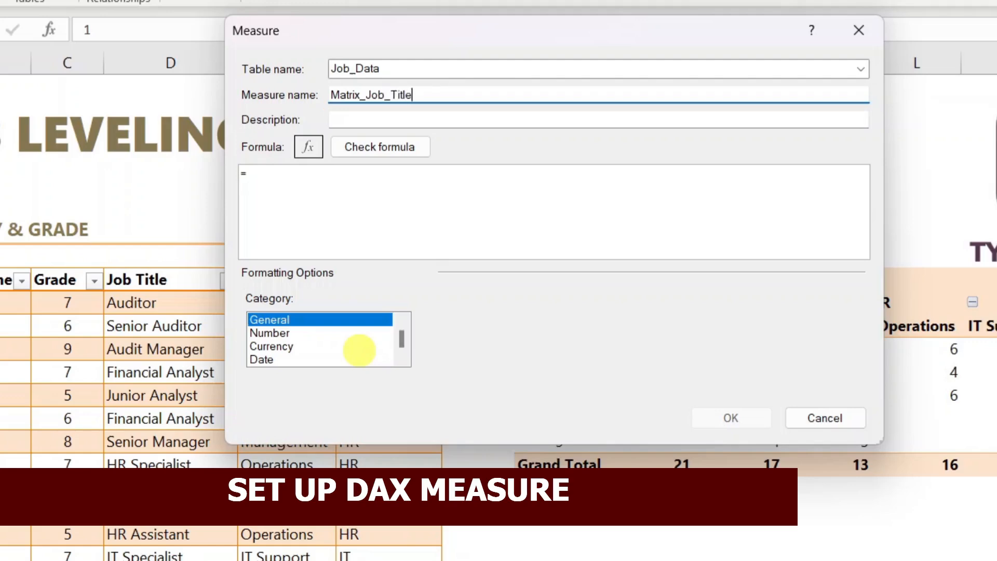
pyautogui.click(281, 344)
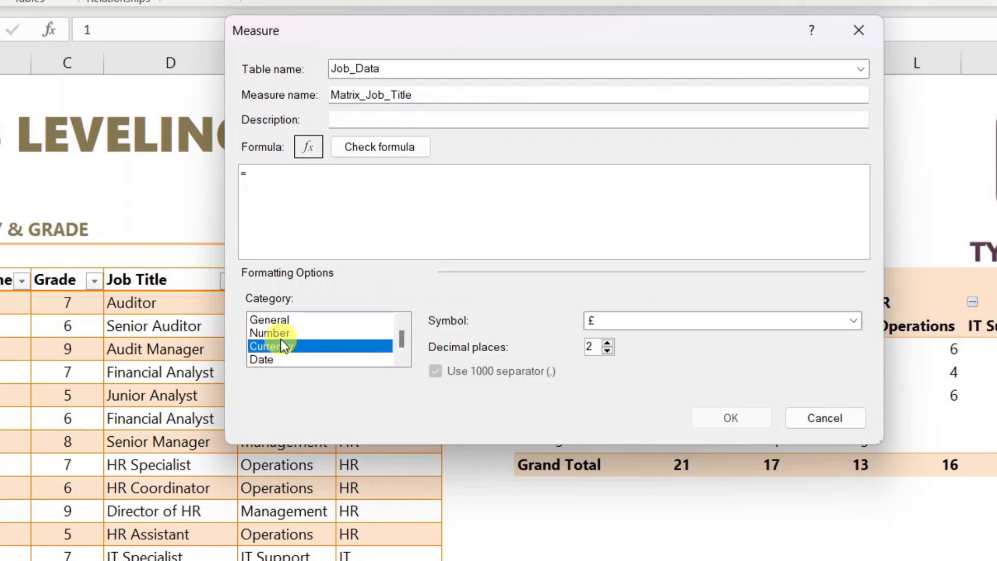
pyautogui.click(292, 321)
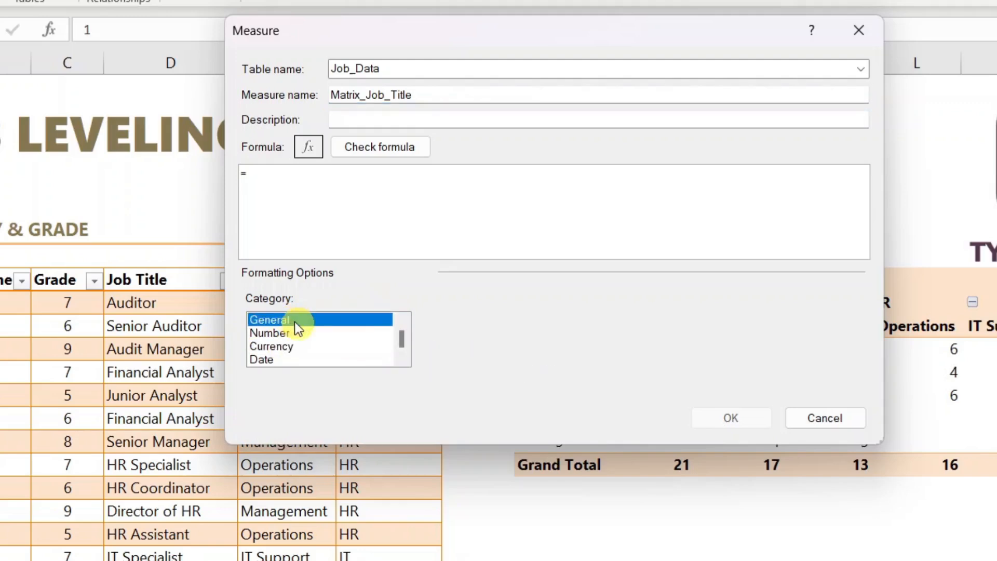
pyautogui.moveTo(404, 340)
pyautogui.mouseDown()
pyautogui.moveTo(404, 351)
pyautogui.moveTo(404, 337)
pyautogui.mouseUp()
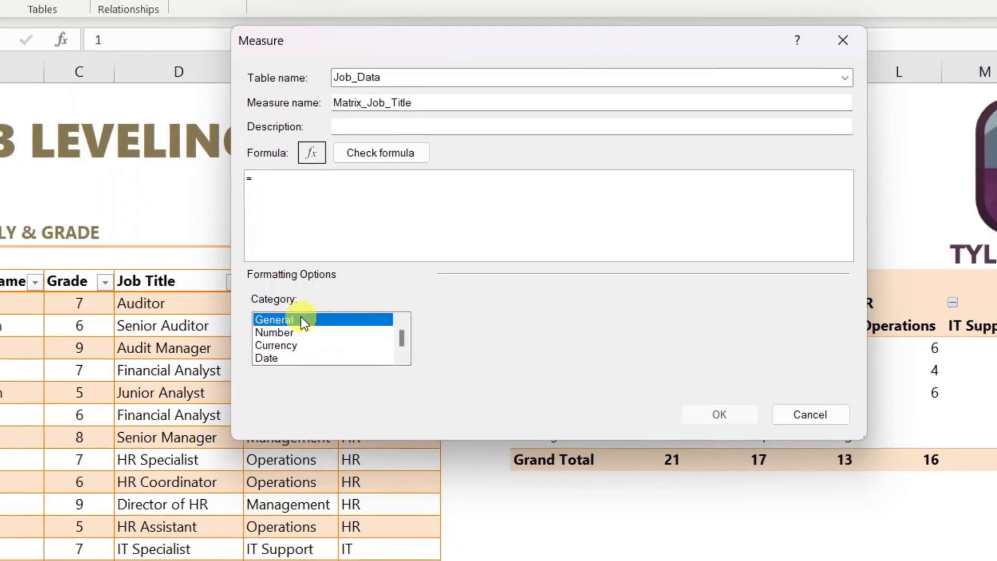
# - Begin the measure's formula with the CONCATENATEX function, using Job_Data as its table argument
pyautogui.click(288, 184)
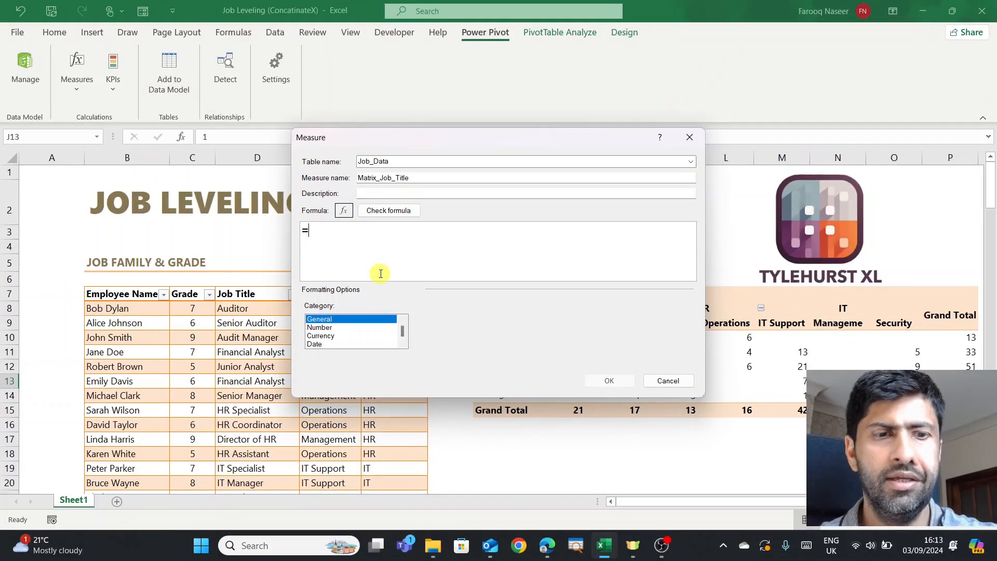
pyautogui.write('con')
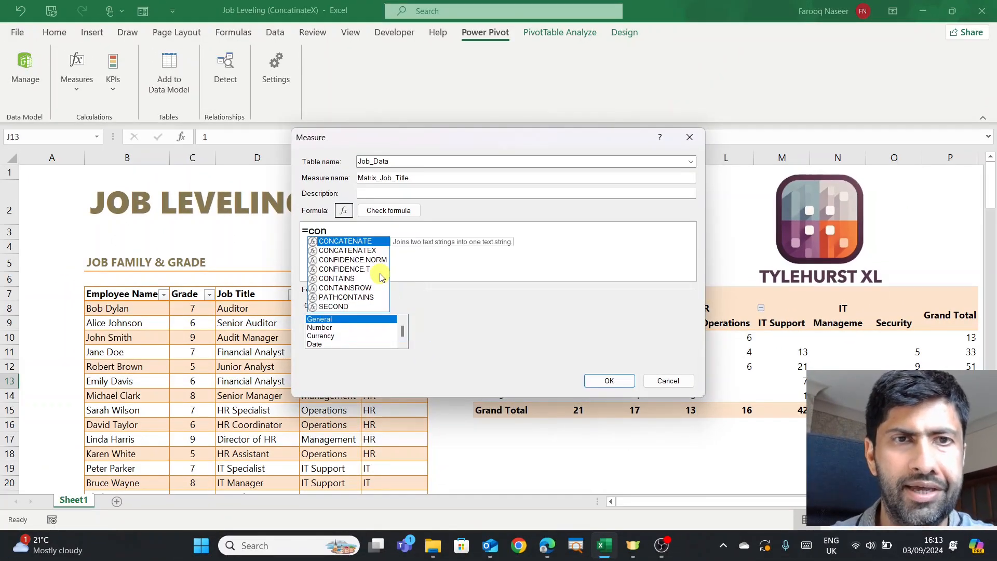
pyautogui.doubleClick(374, 251)
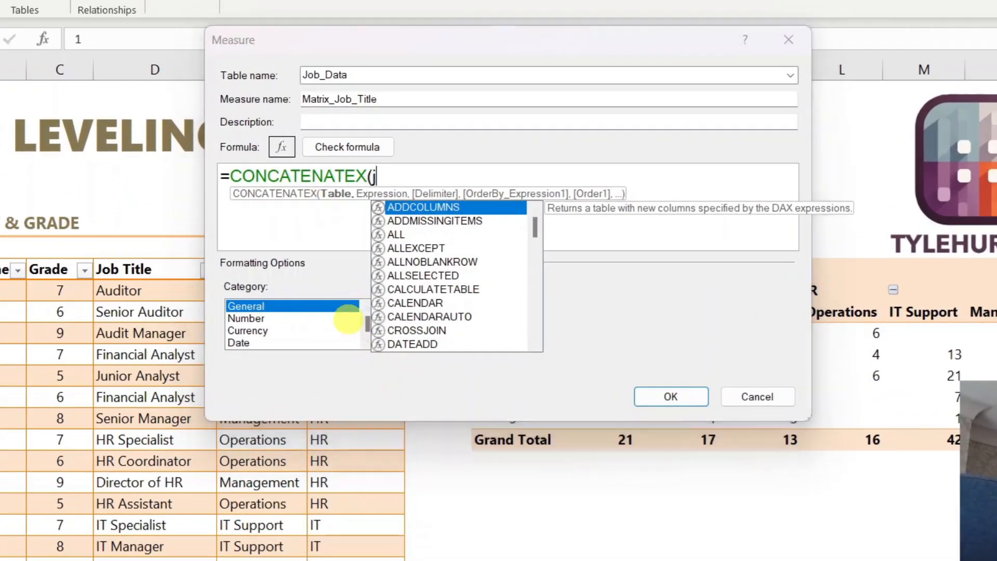
pyautogui.write('job')
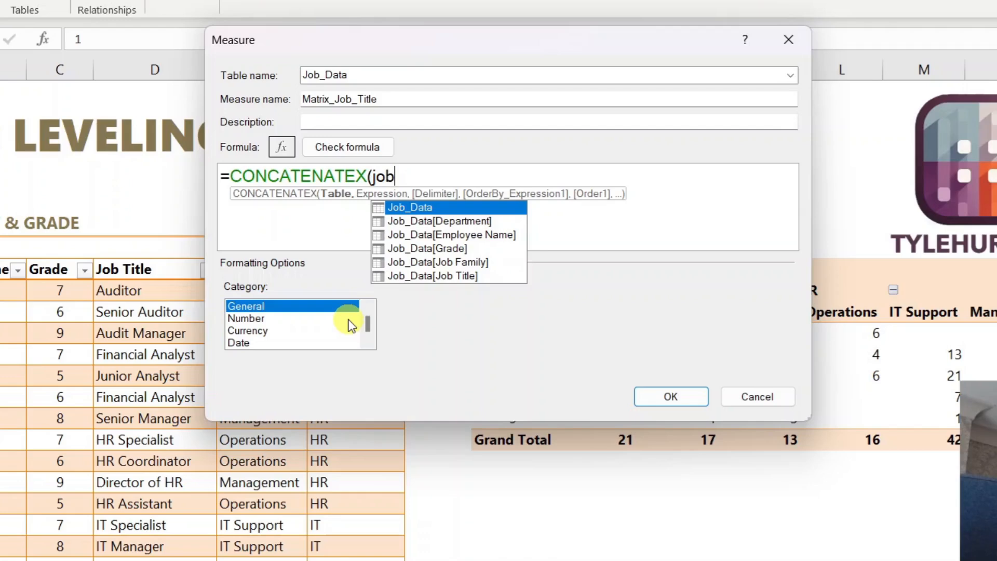
pyautogui.press('Tab')
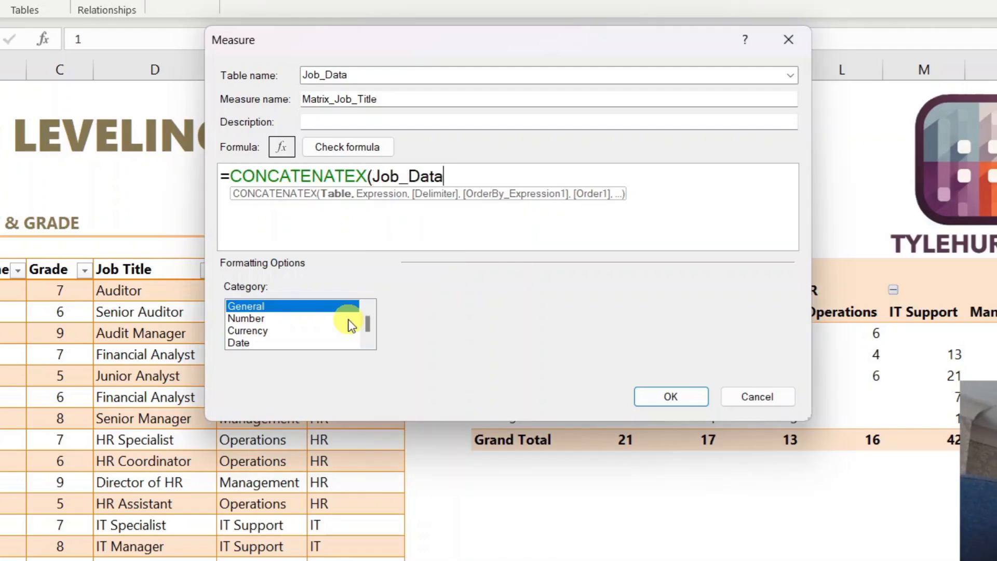
pyautogui.write(',')
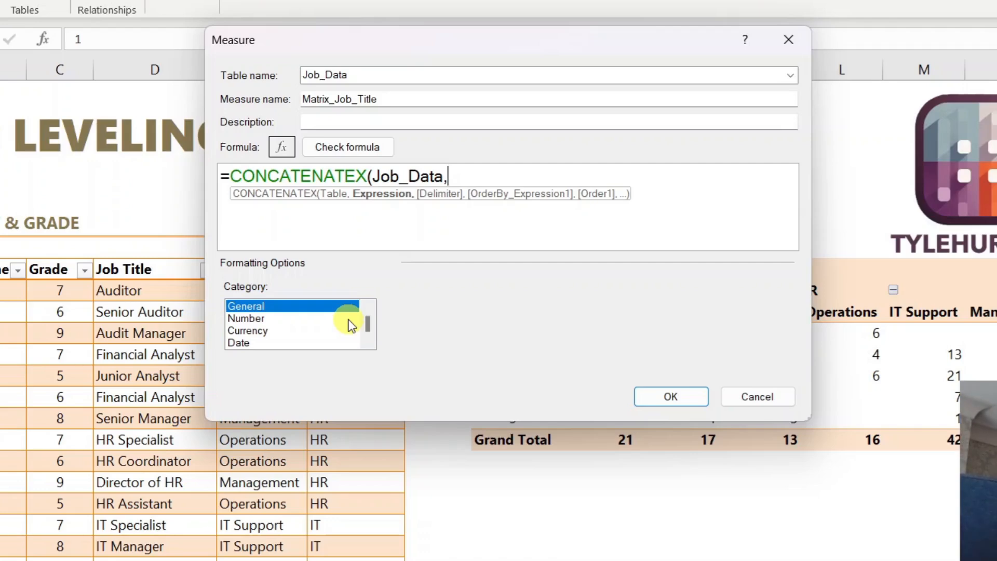
# - Complete the formula with [Job Title] as expression and "|" as delimiter, check it for errors and save the measure
pyautogui.write('job')
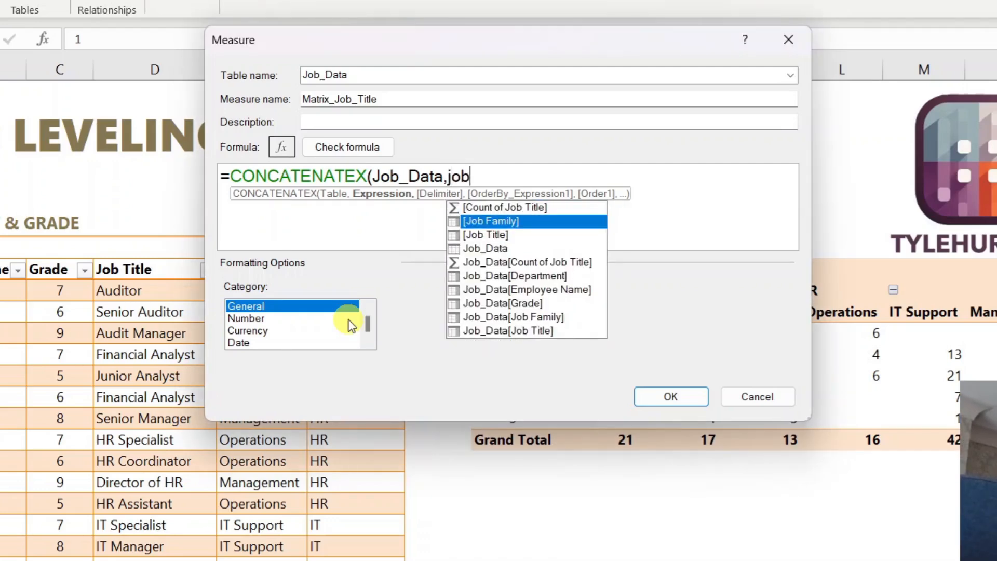
pyautogui.press('Down')
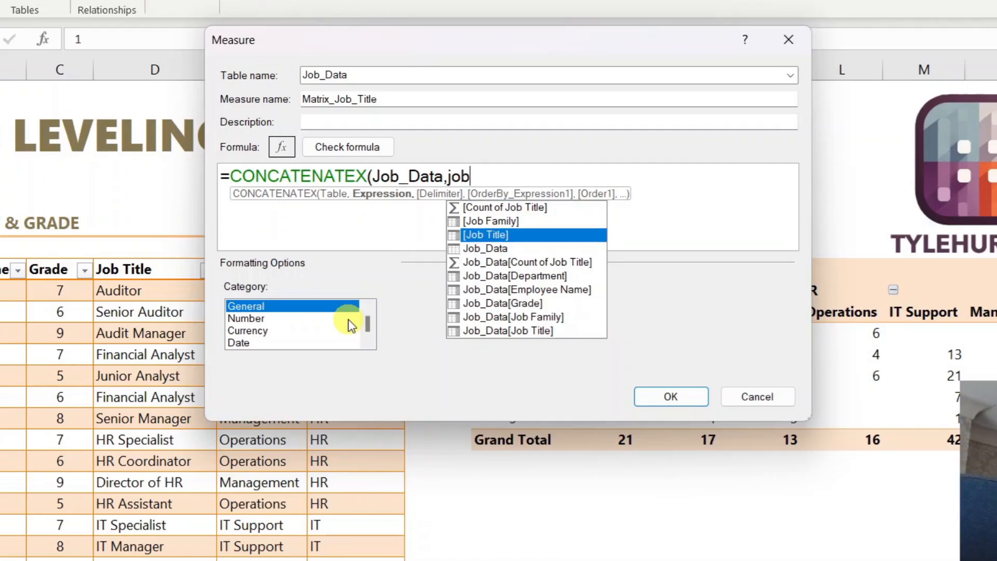
pyautogui.press('Tab')
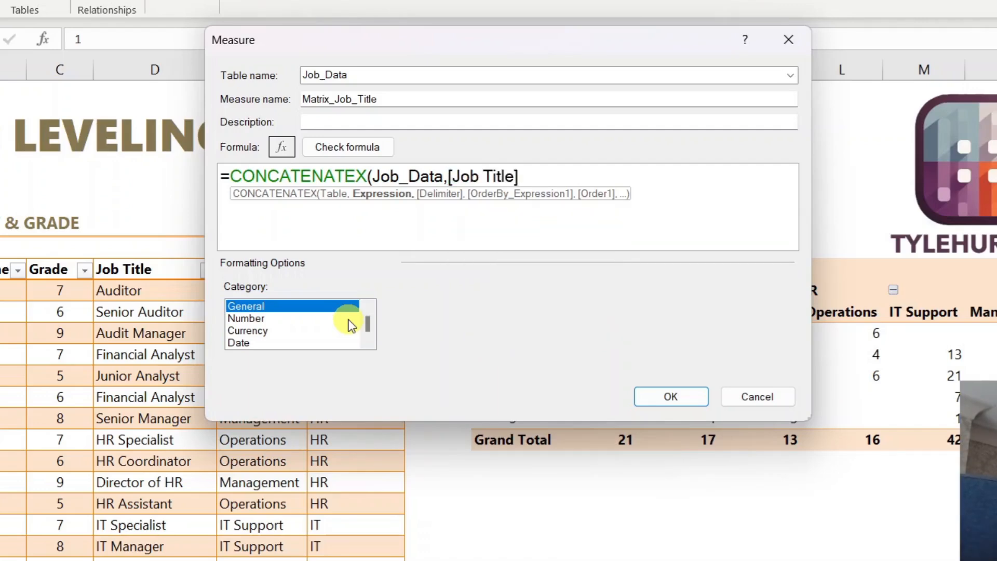
pyautogui.write(',')
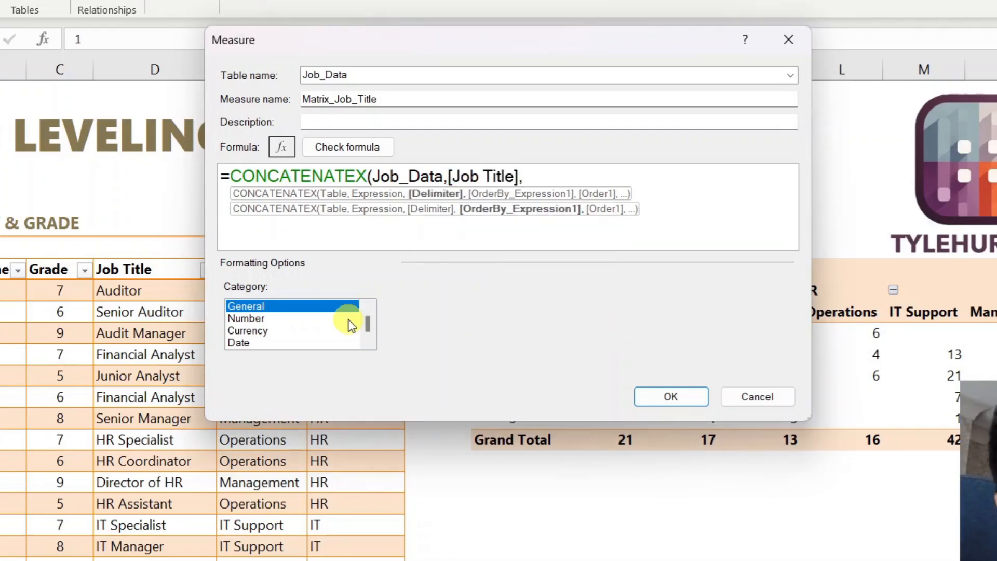
pyautogui.write('"')
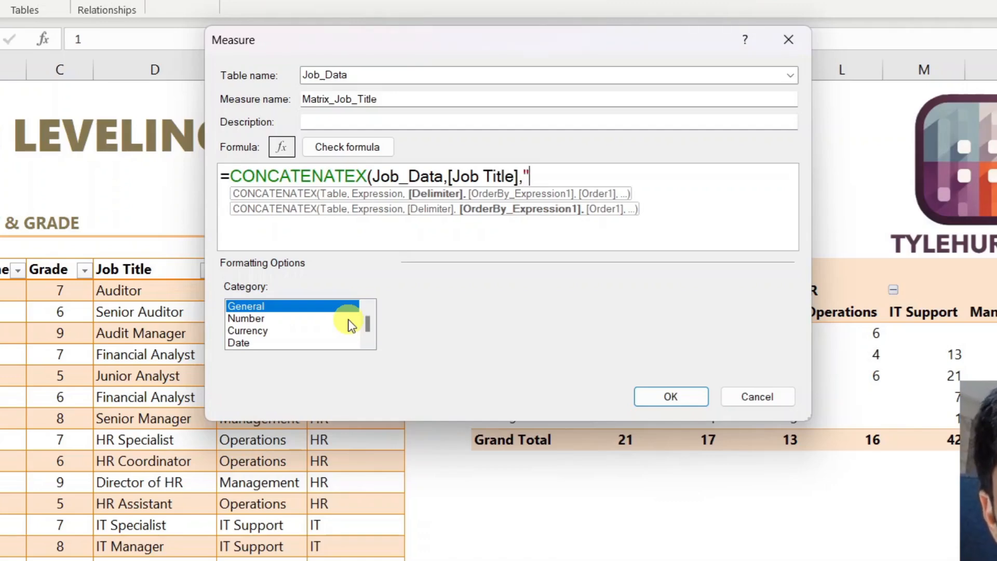
pyautogui.write('|")')
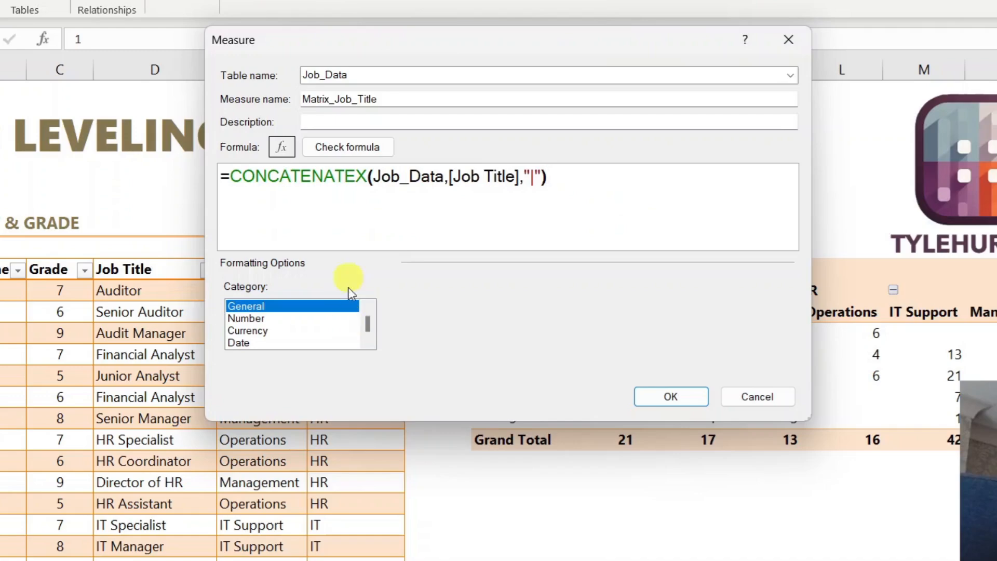
pyautogui.click(358, 147)
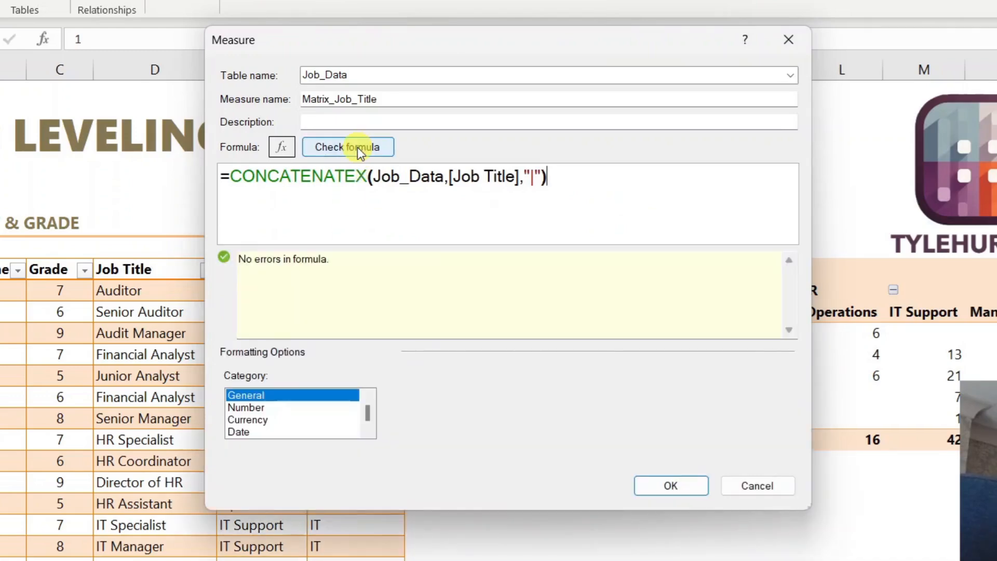
pyautogui.click(702, 495)
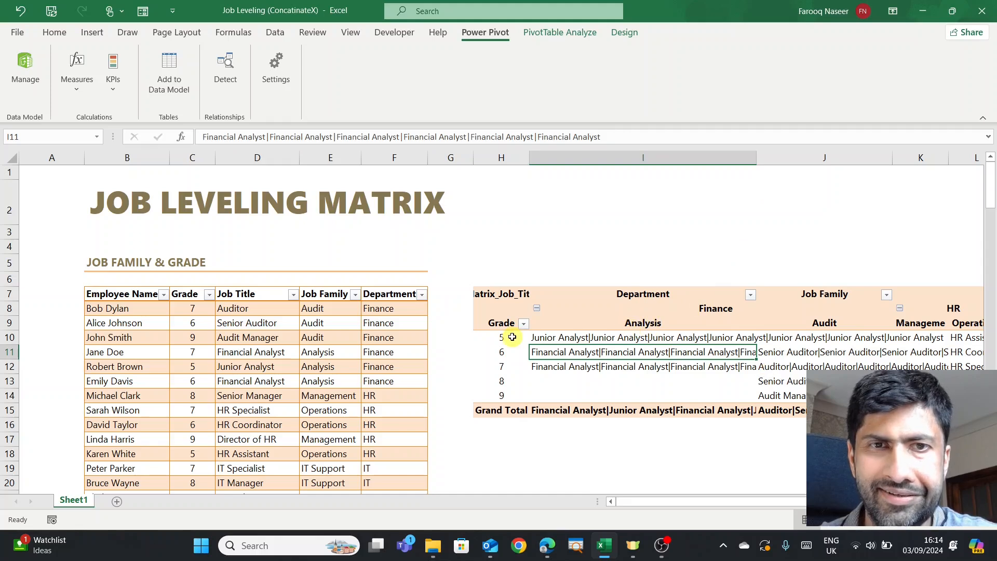
# - Examine the concatenated job titles in the PivotTable's cell for grade 5 under Finance Analysis
pyautogui.click(515, 338)
pyautogui.click(561, 338)
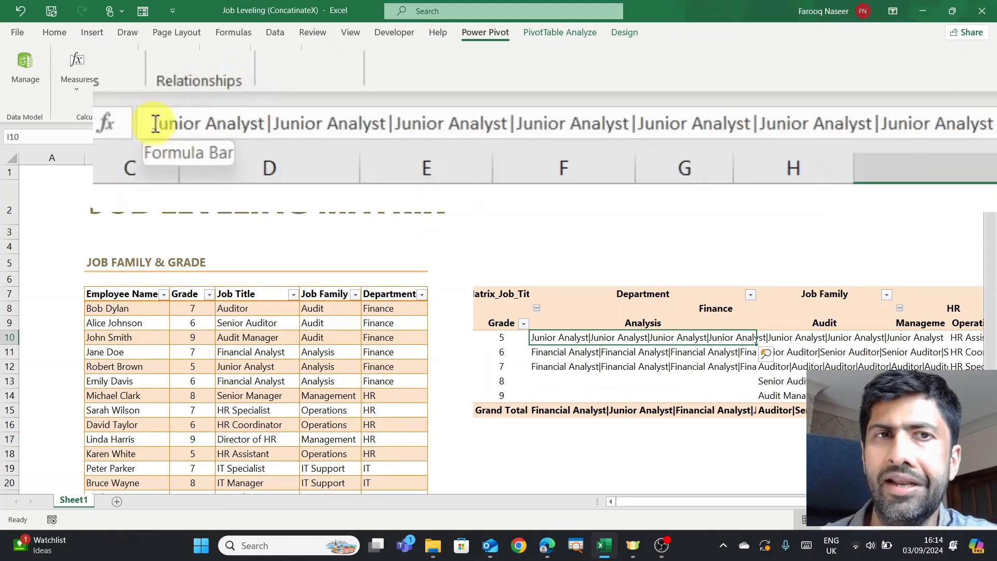
pyautogui.click(155, 124)
pyautogui.click(500, 304)
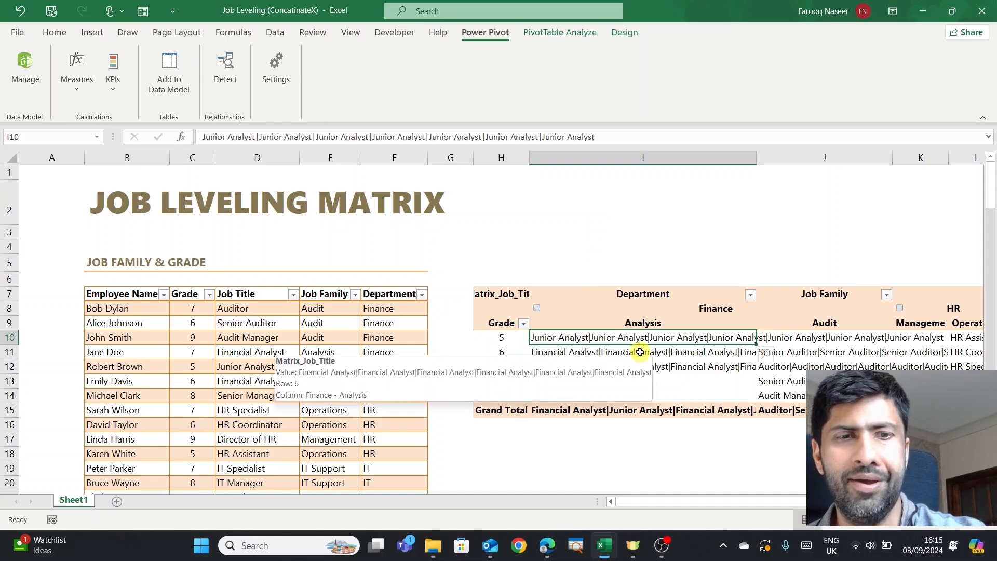
pyautogui.hotkey('ctrl', 'c')
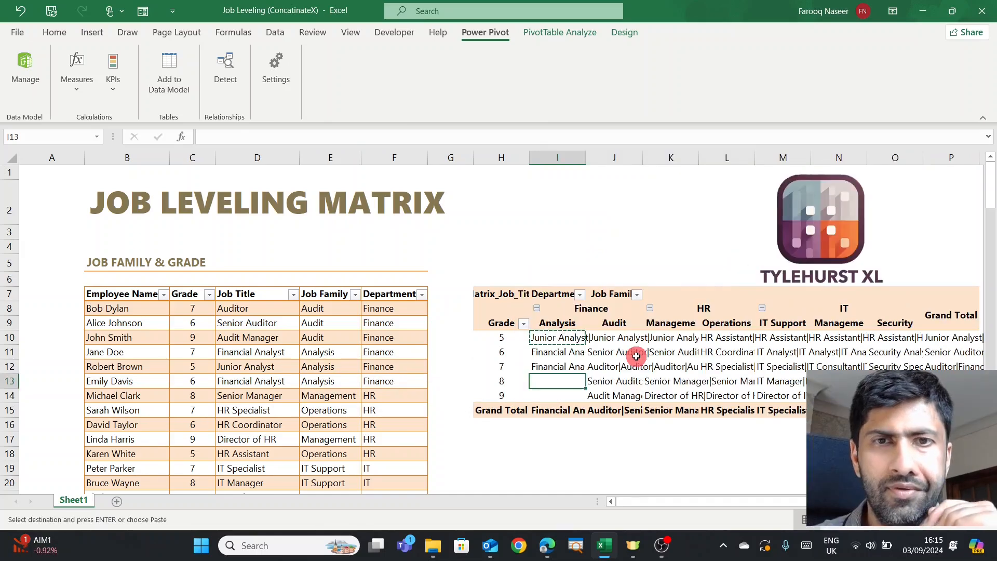
pyautogui.click(637, 354)
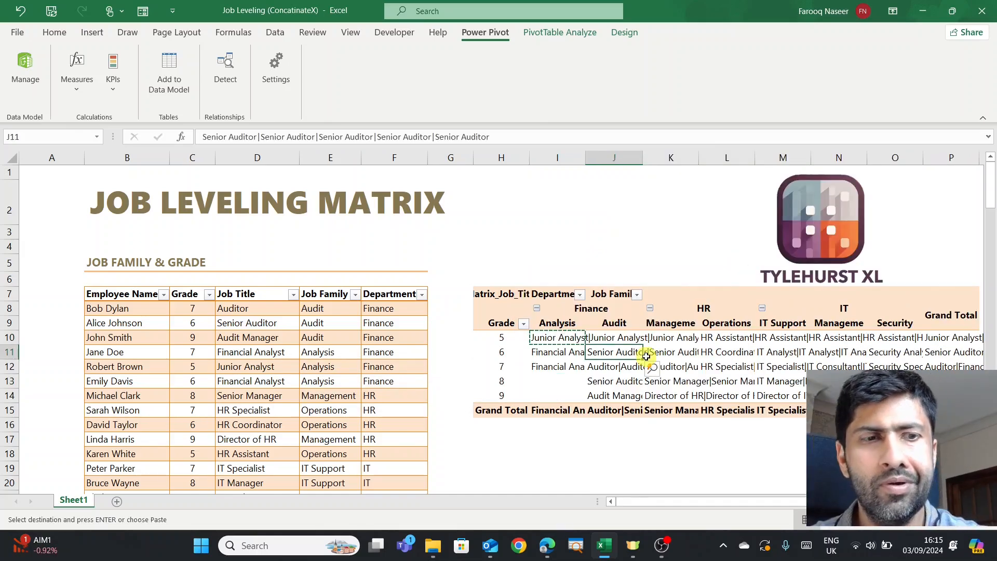
pyautogui.press('Escape')
# - Open the existing Matrix_Job_Title measure for editing
pyautogui.click(571, 339)
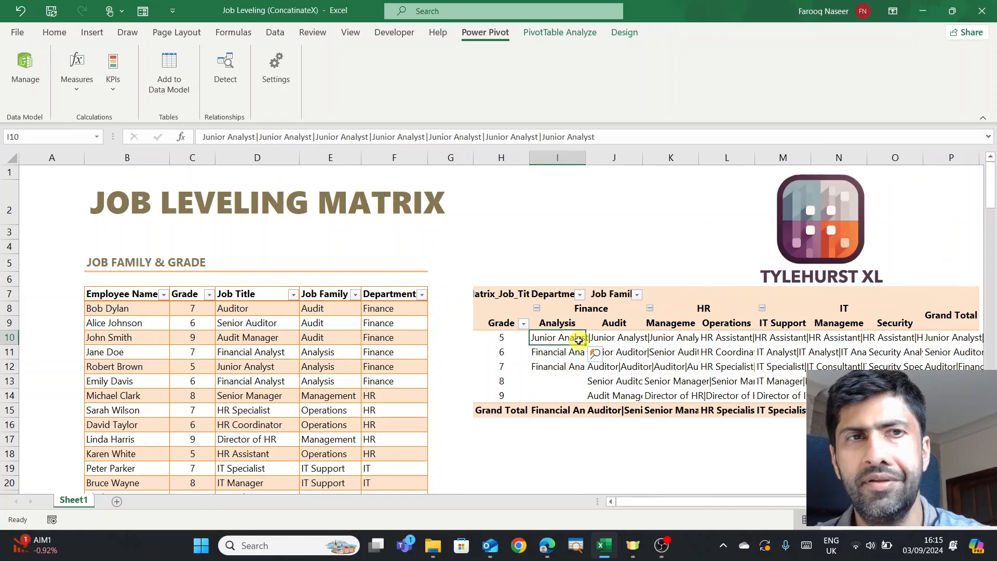
pyautogui.click(99, 96)
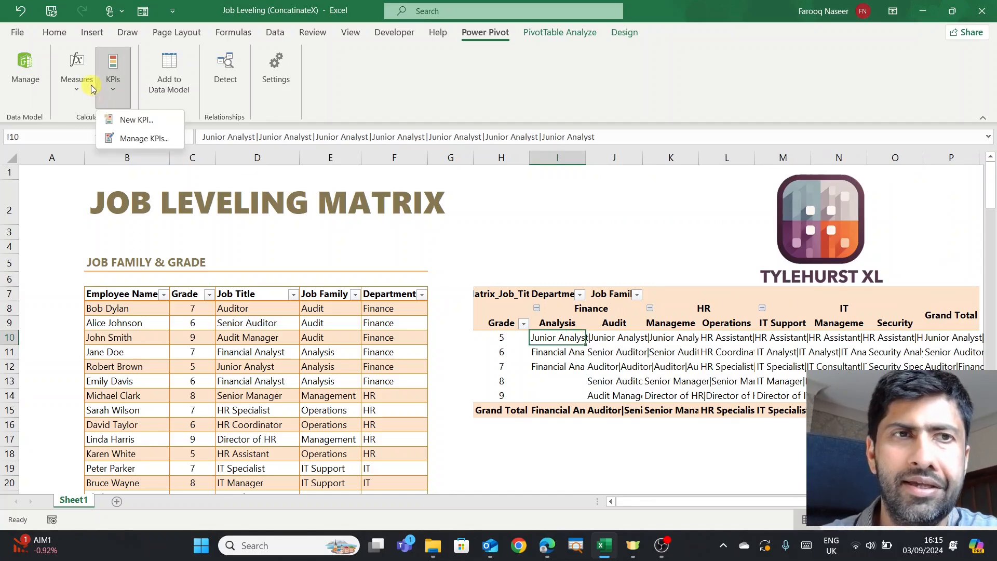
pyautogui.click(86, 98)
pyautogui.click(111, 138)
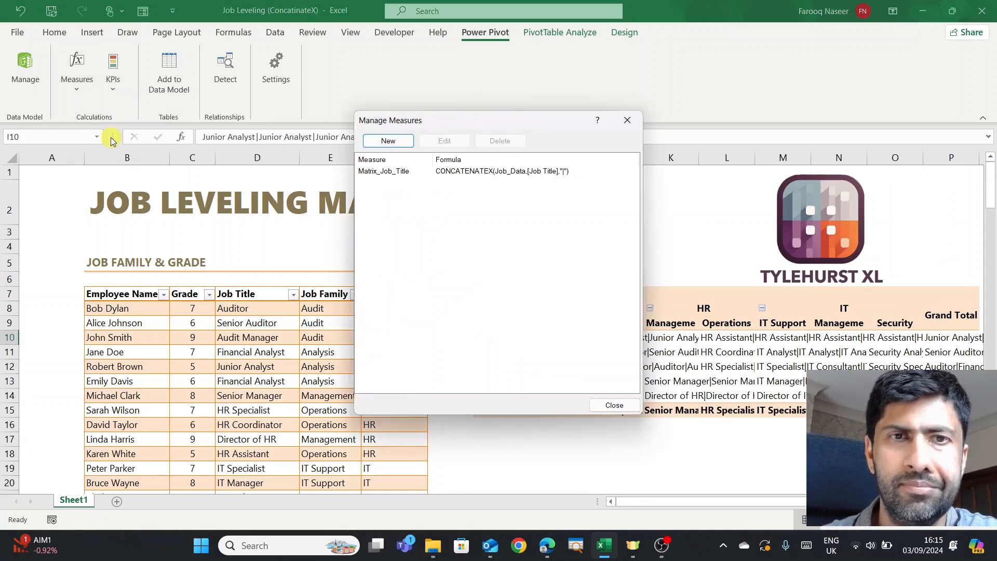
pyautogui.click(463, 173)
pyautogui.click(444, 141)
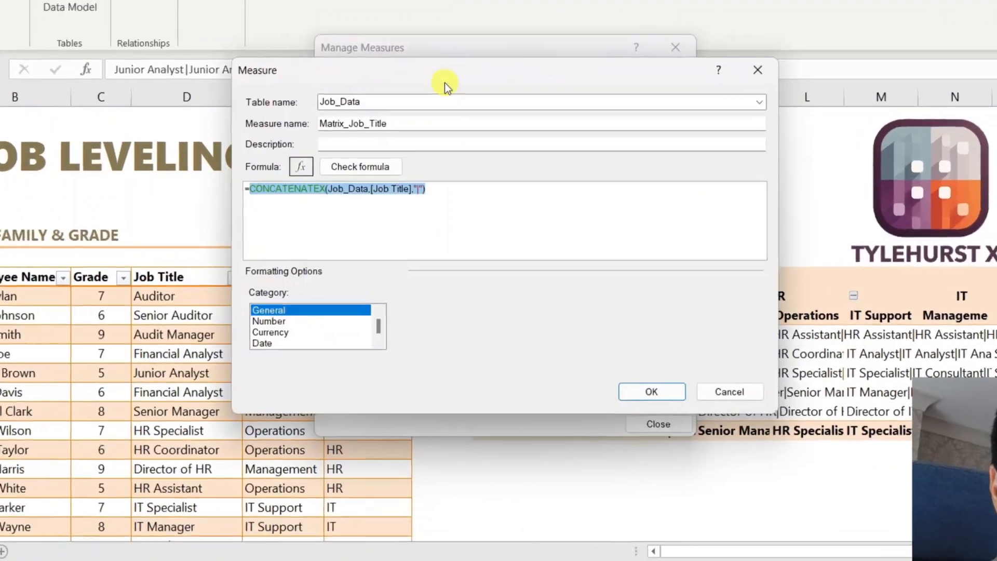
pyautogui.scroll(3, 521, 221)
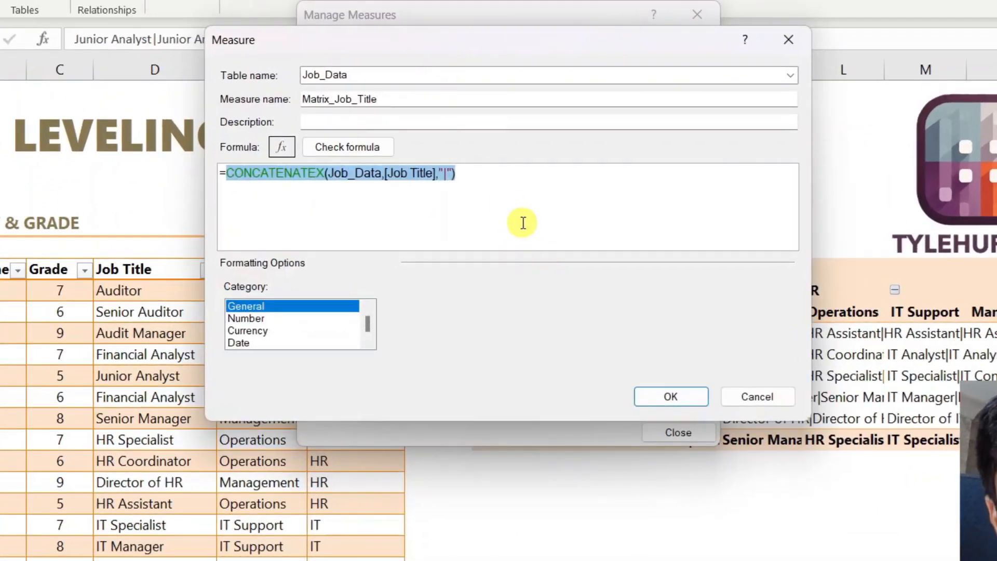
# - Replace the Job_Data table argument in the Matrix_Job_Title formula with DISTINCT(Job_Data[Job Title])
pyautogui.click(439, 175)
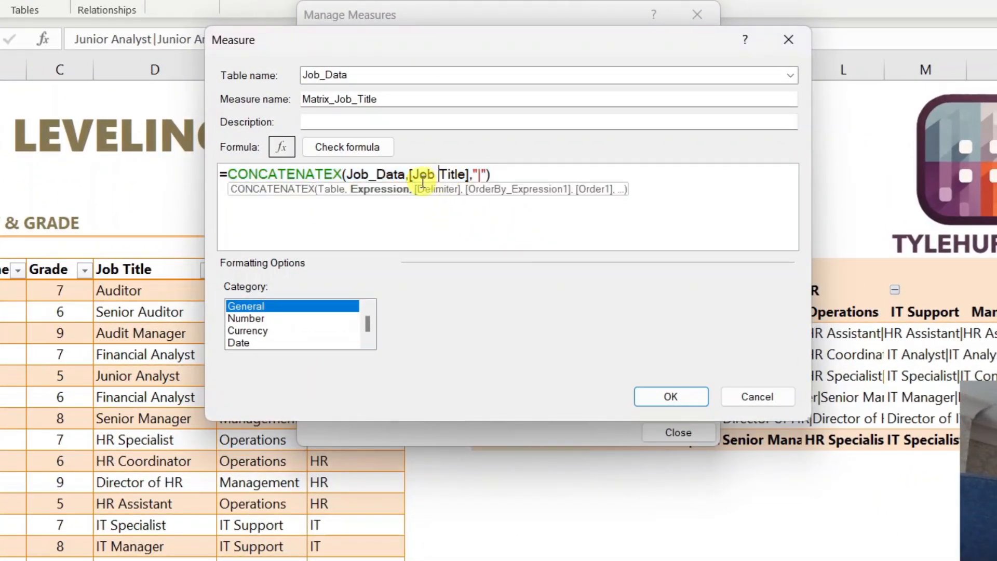
pyautogui.moveTo(404, 177); pyautogui.dragTo(353, 177)
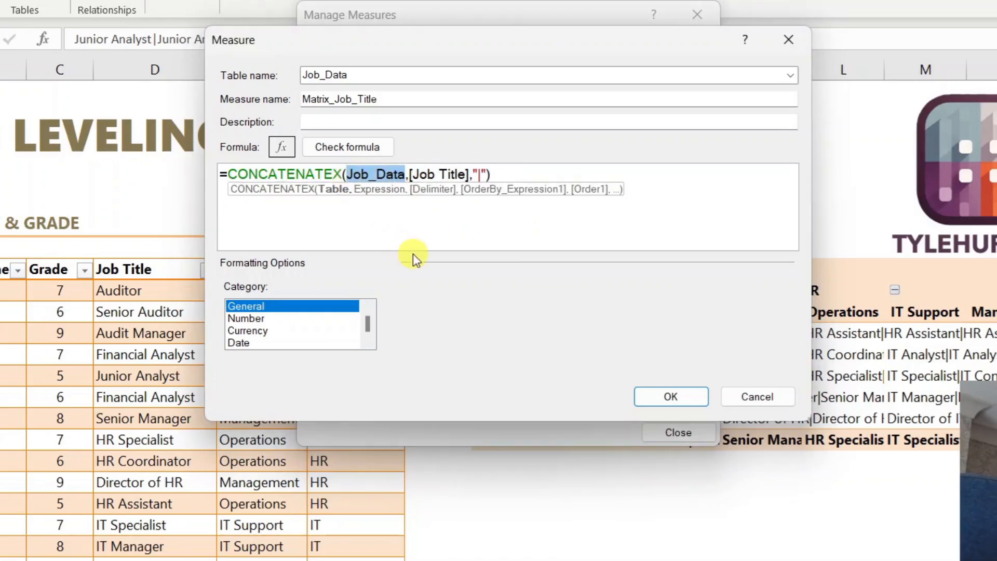
pyautogui.keyDown('ctrl'); pyautogui.scroll(1, 423, 228); pyautogui.keyUp('ctrl')
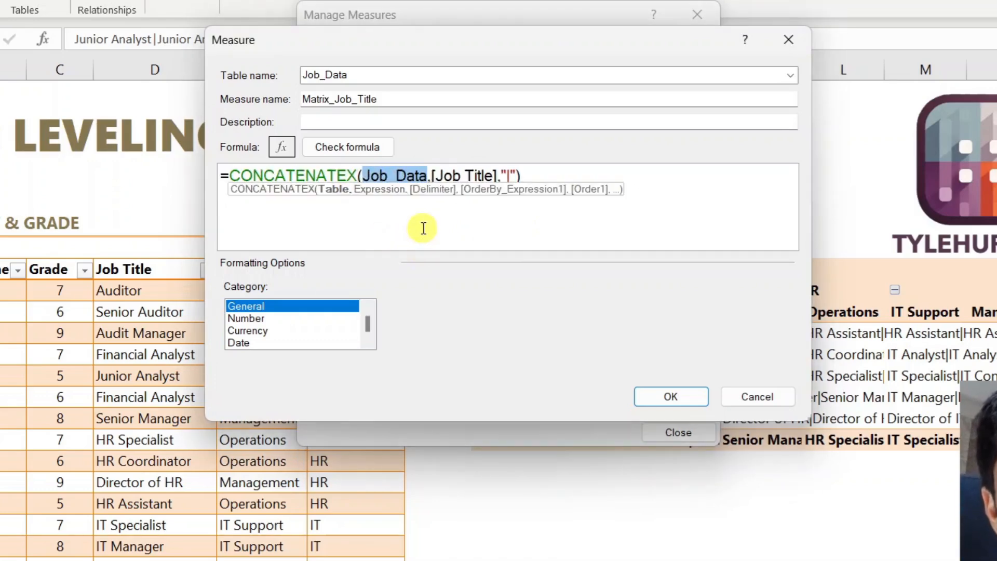
pyautogui.press('BackSpace')
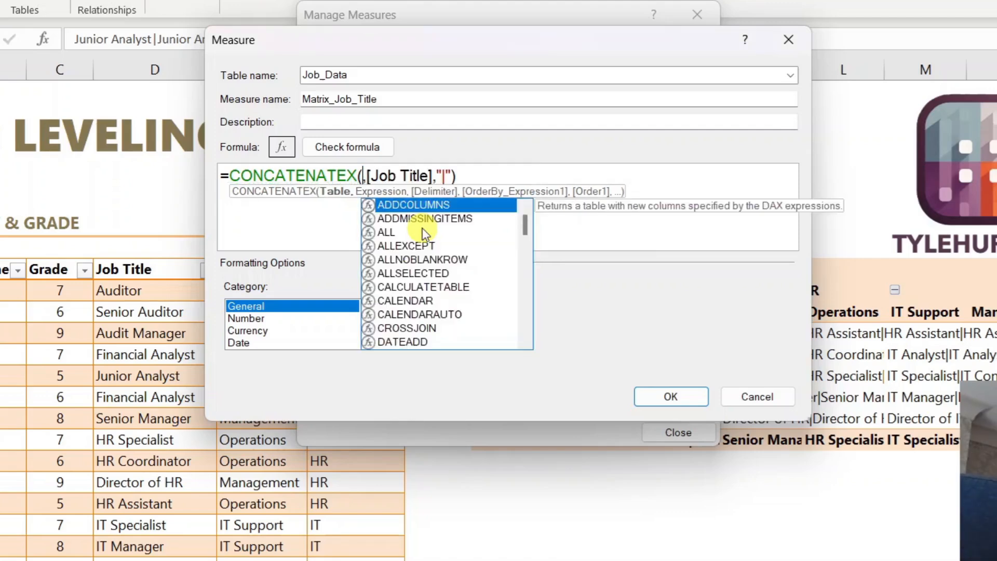
pyautogui.write('di')
pyautogui.press('Tab')
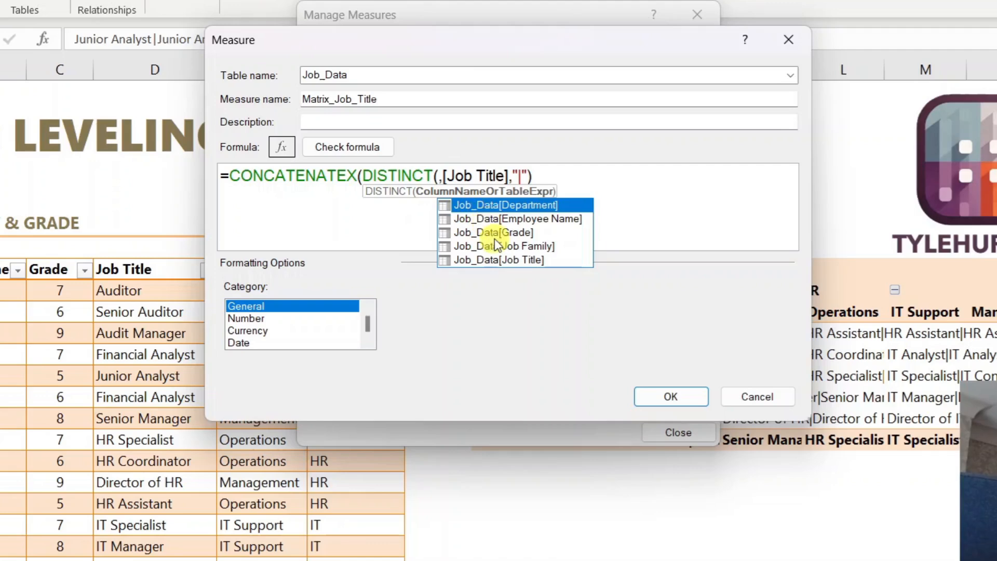
pyautogui.doubleClick(519, 260)
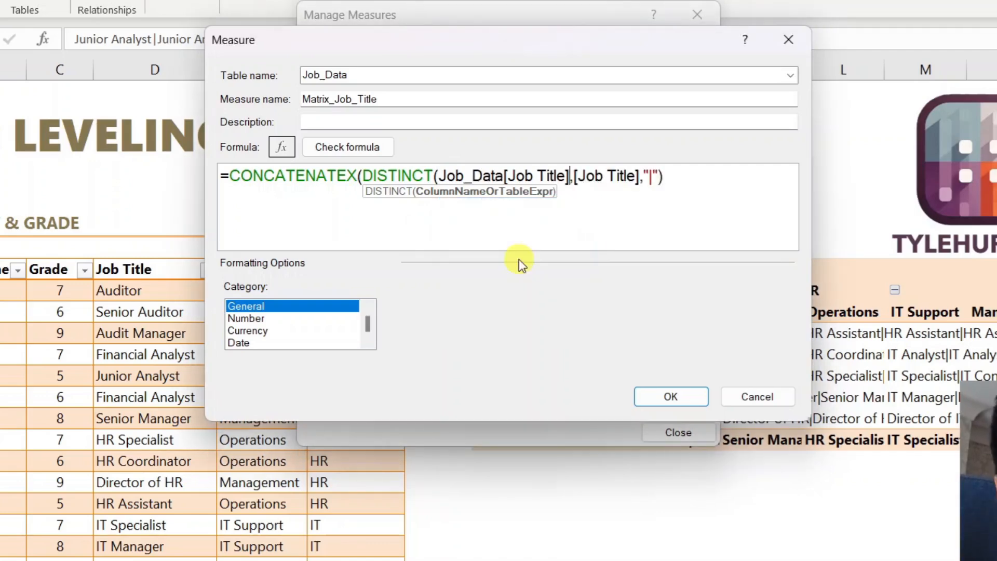
pyautogui.write(')')
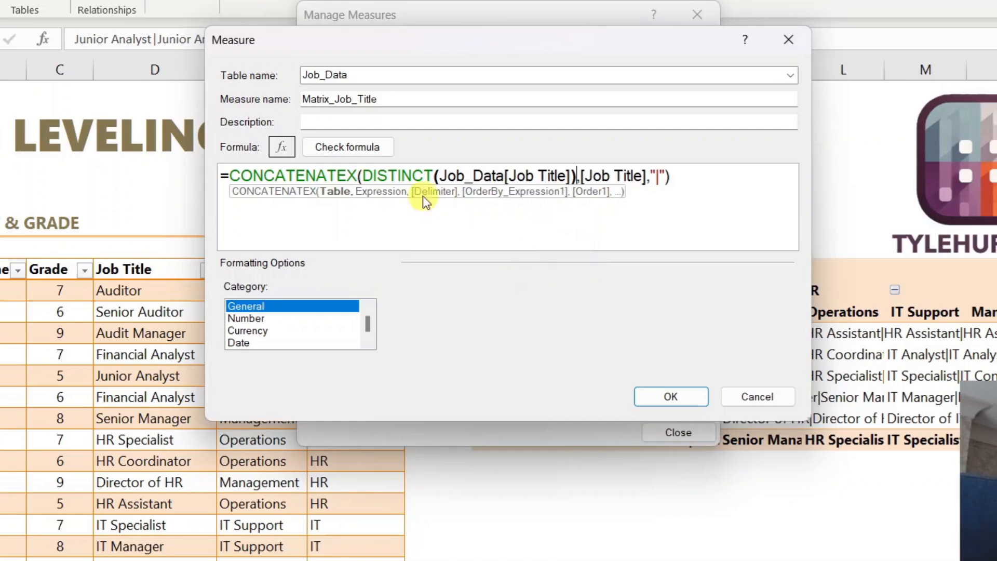
# - Check the revised measure formula for errors, save it and finish managing measures
pyautogui.click(377, 146)
pyautogui.click(671, 487)
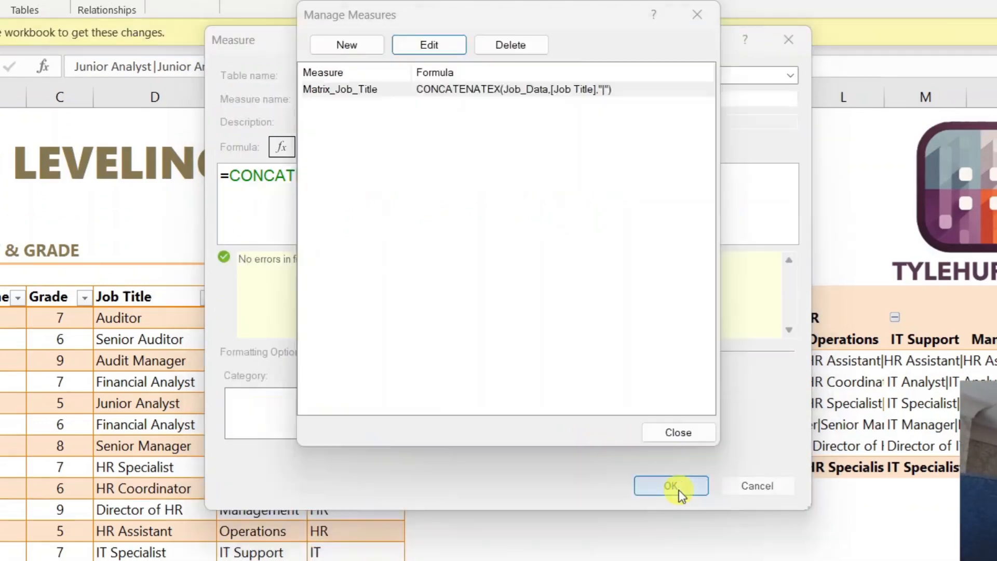
pyautogui.click(664, 432)
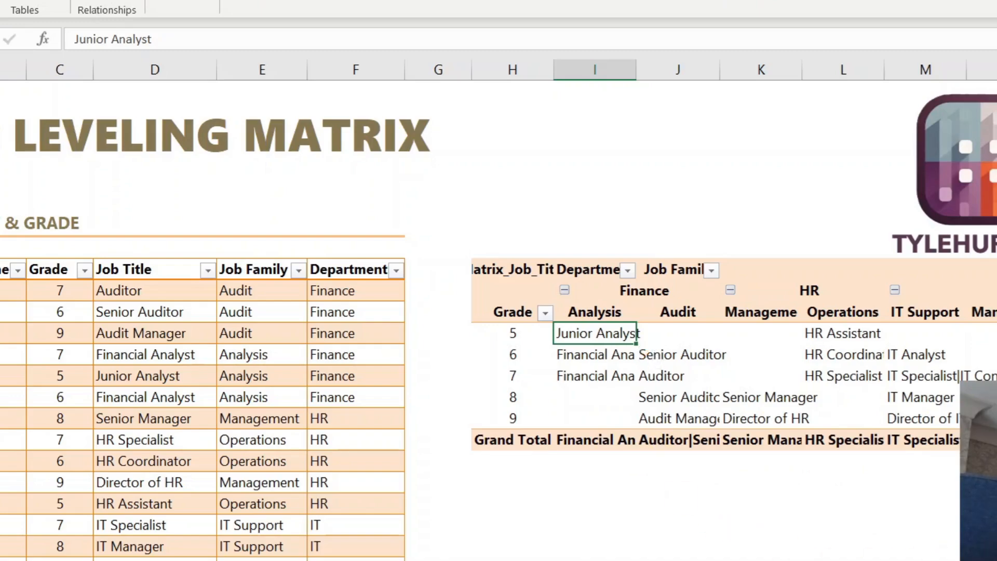
# - Widen PivotTable columns I through O to one equal width that fits the individual job titles
pyautogui.hscroll(6, 137, 416)
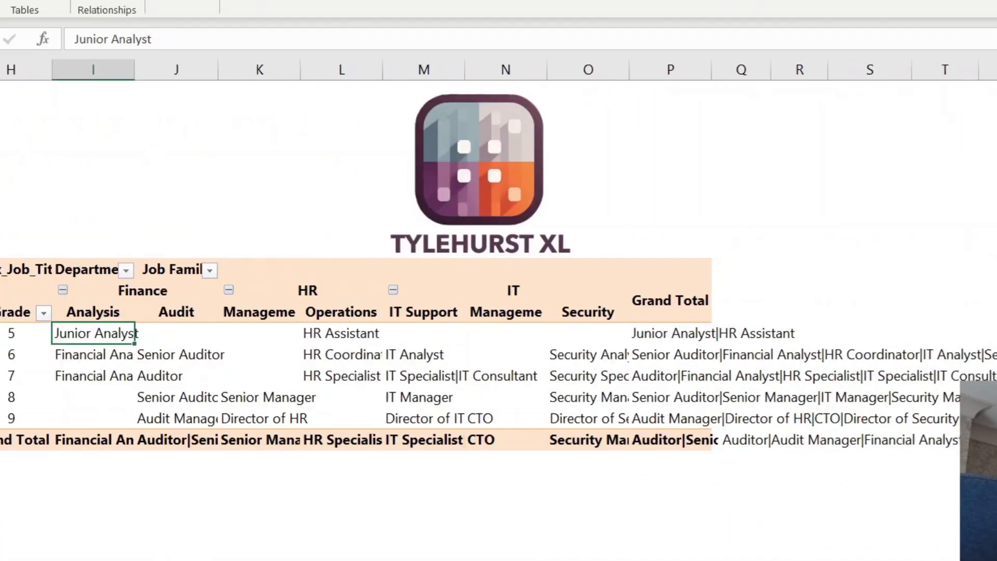
pyautogui.click(95, 357)
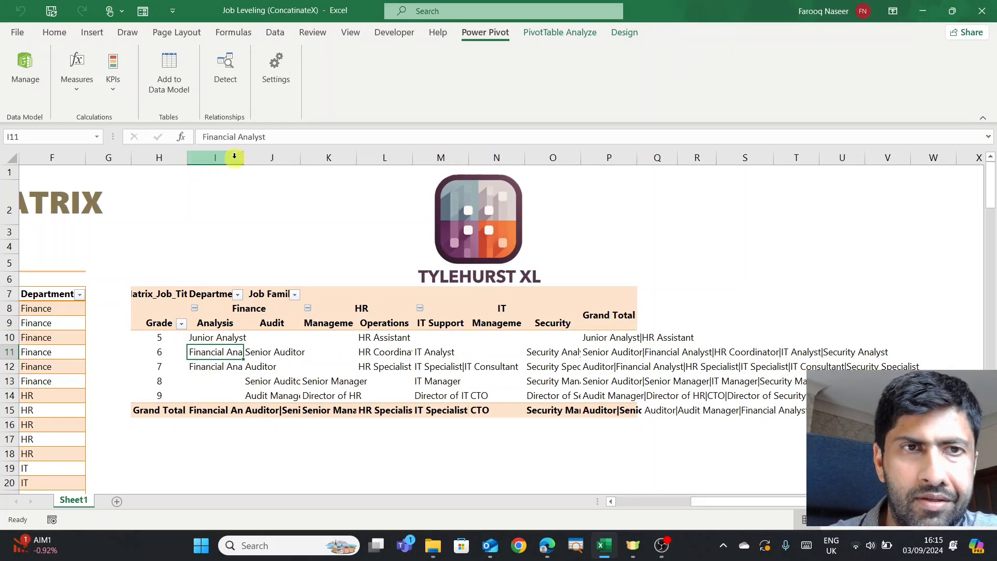
pyautogui.moveTo(234, 157); pyautogui.dragTo(552, 159)
pyautogui.doubleClick(521, 157)
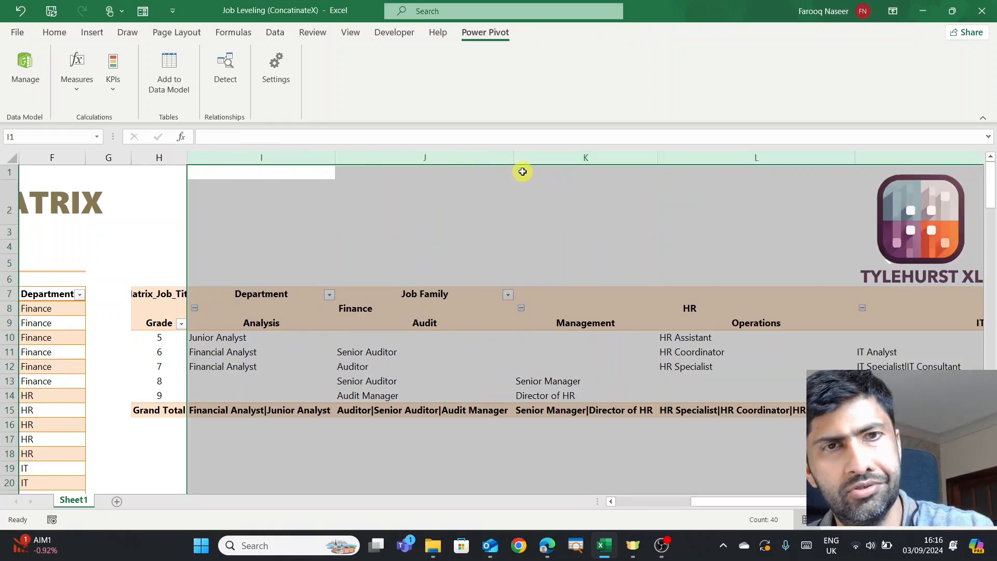
pyautogui.hotkey('ctrl', 'z')
pyautogui.moveTo(243, 161); pyautogui.dragTo(273, 161)
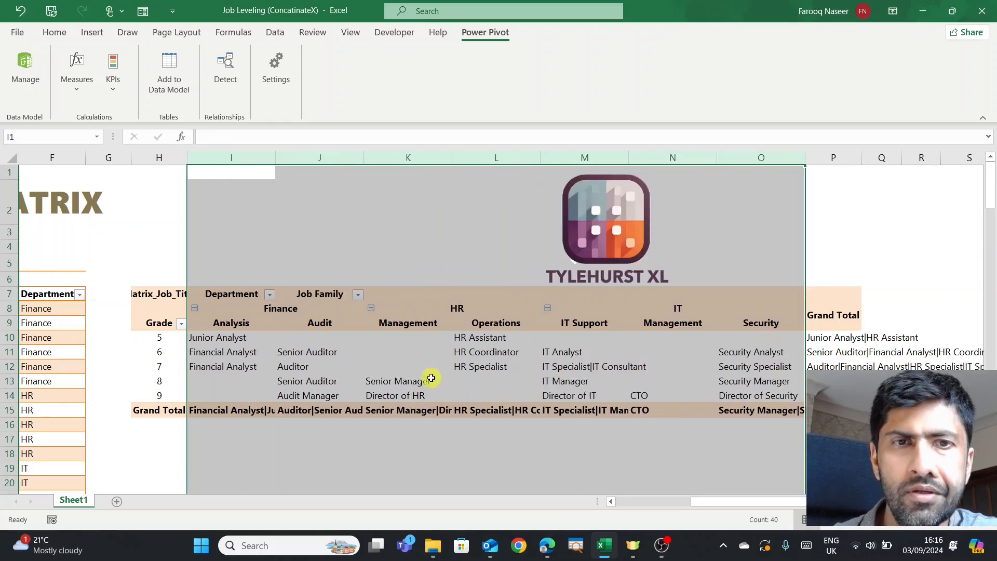
# - Turn off the PivotTable's grand totals for both rows and columns
pyautogui.click(828, 351)
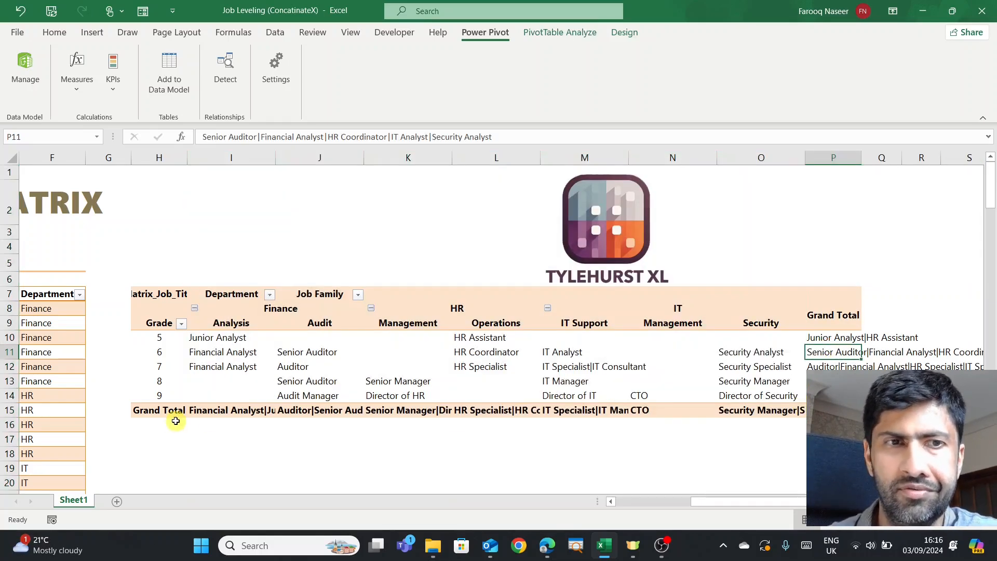
pyautogui.click(152, 412)
pyautogui.click(569, 35)
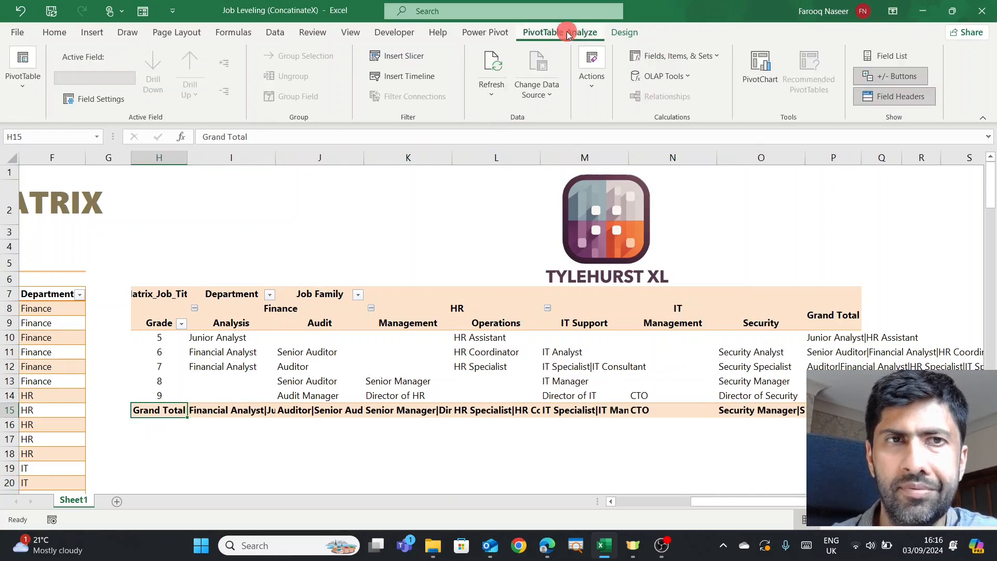
pyautogui.click(625, 37)
pyautogui.click(456, 339)
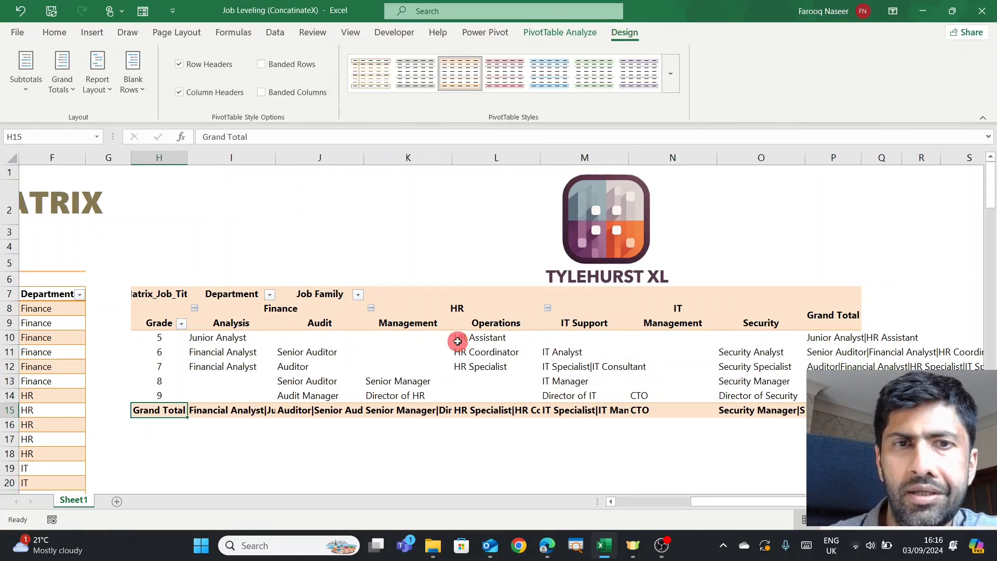
pyautogui.click(644, 32)
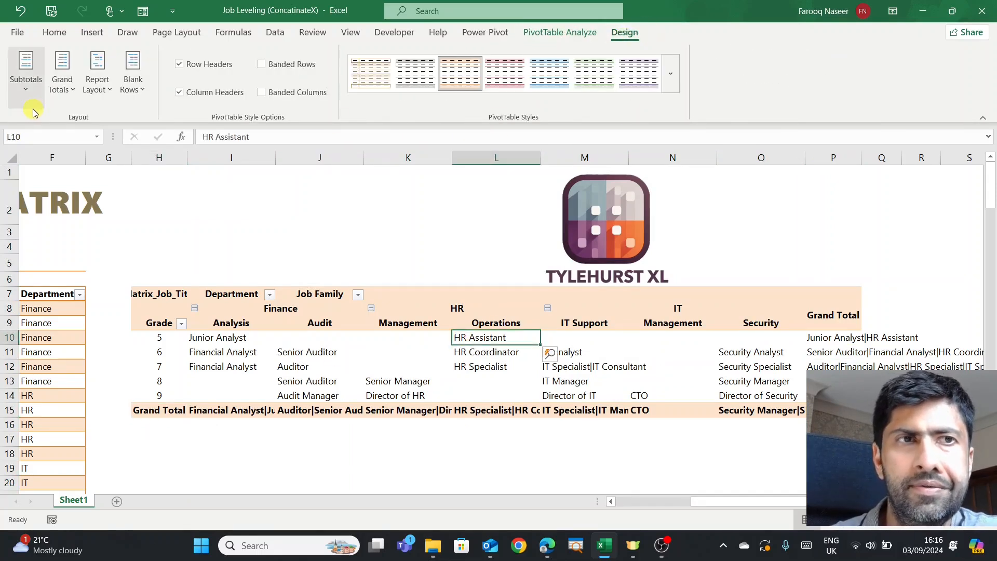
pyautogui.click(65, 104)
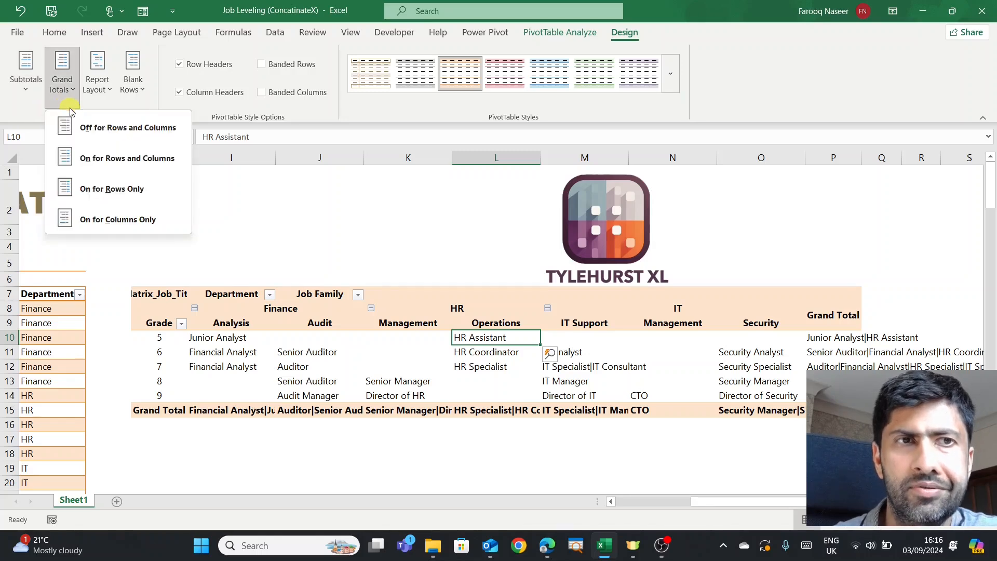
pyautogui.click(107, 127)
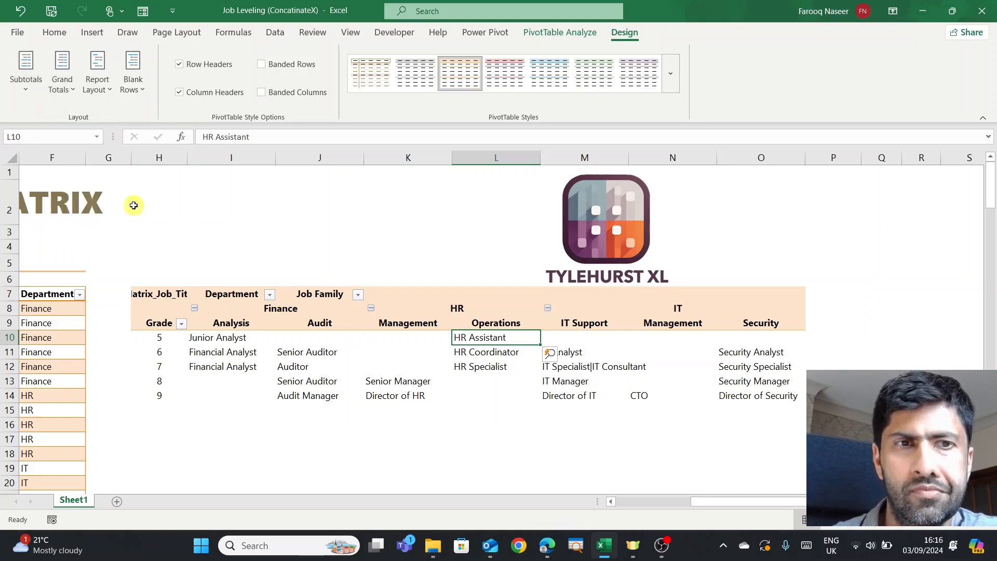
# - Inspect the empty grade 9 cell under HR Operations and the grade 7 job titles under IT Support
pyautogui.click(340, 396)
pyautogui.click(405, 470)
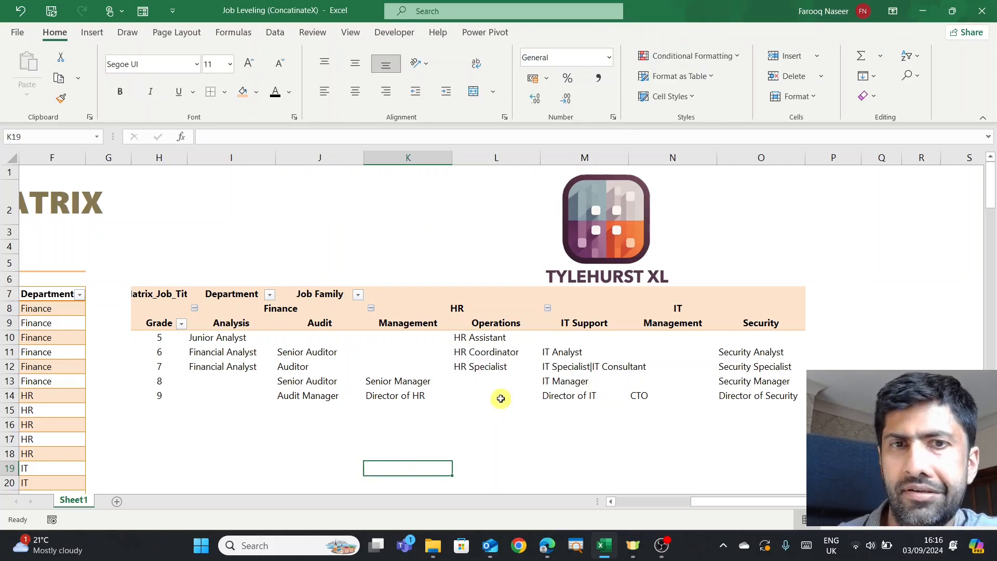
pyautogui.moveTo(503, 398)
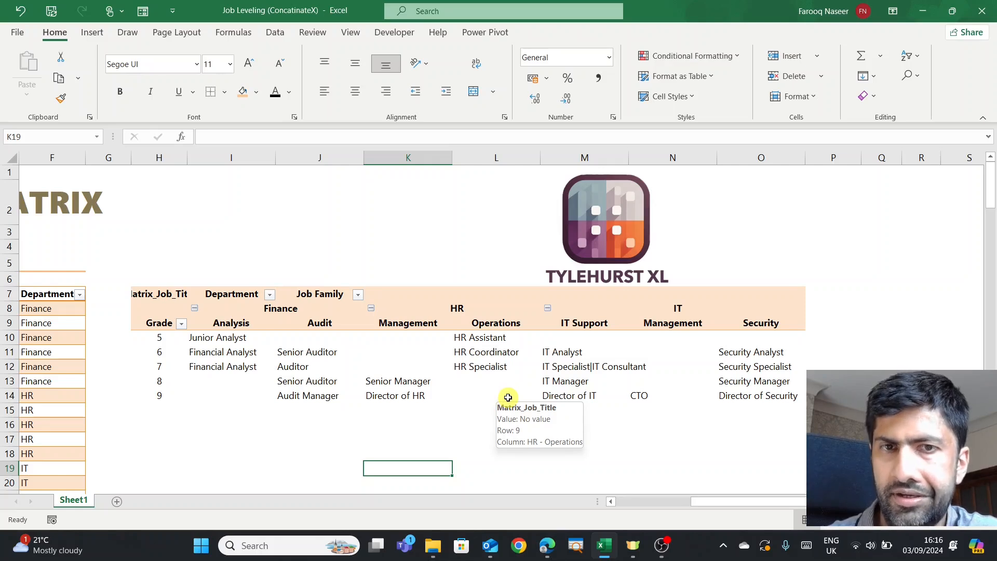
pyautogui.click(562, 366)
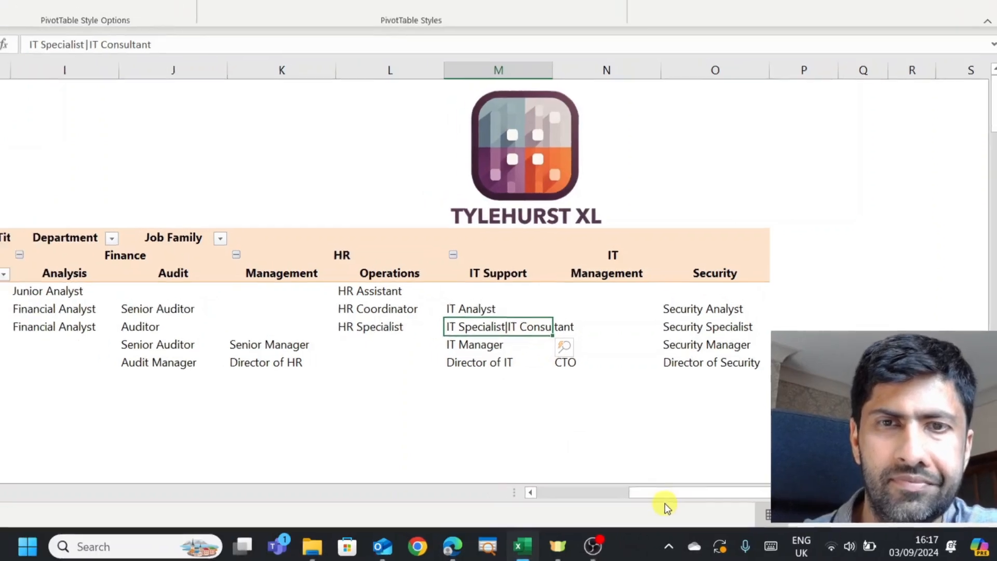
# - Filter the source table's Job Title column to IT Consultant by searching for "con"
pyautogui.hscroll(-5, 715, 500)
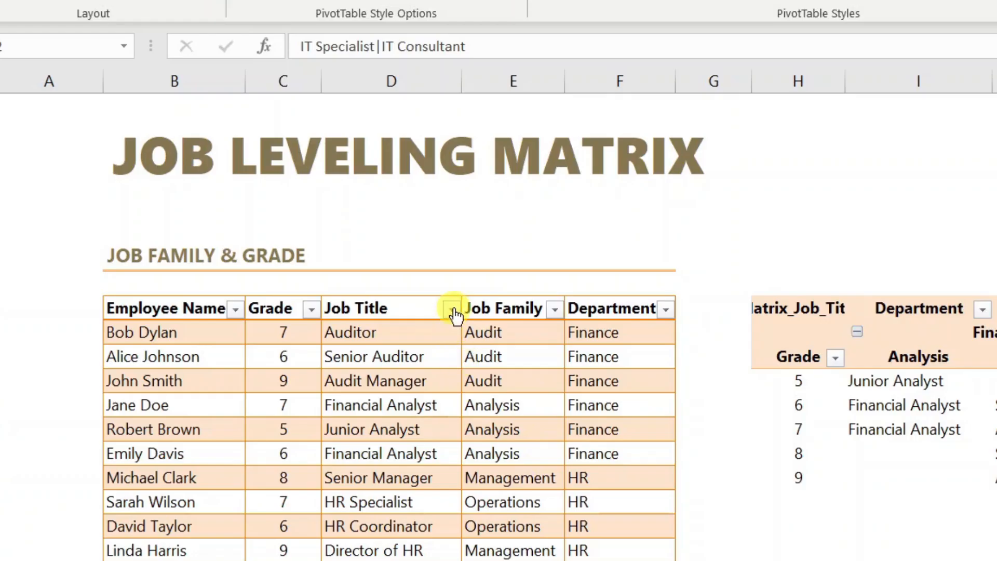
pyautogui.click(452, 309)
pyautogui.click(292, 43)
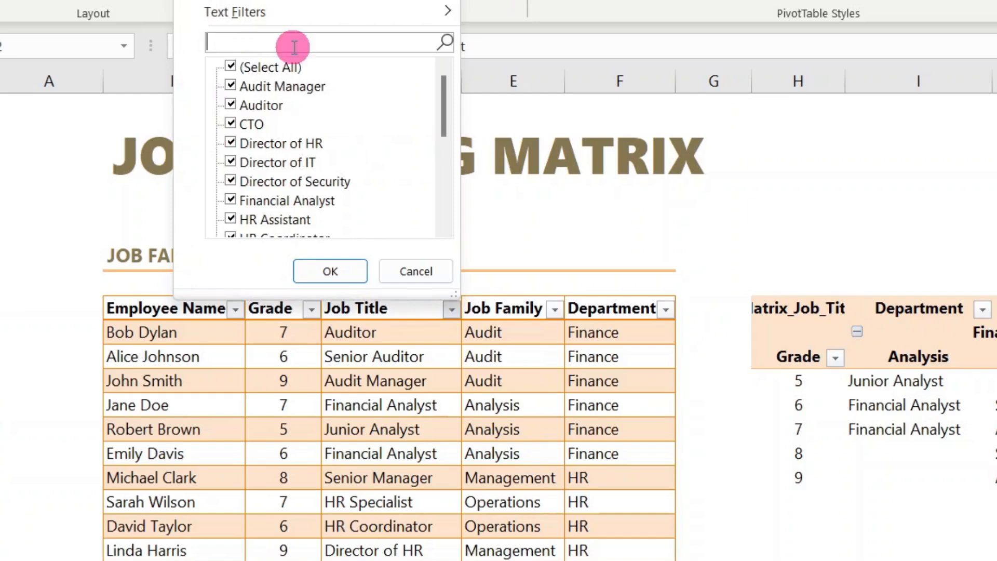
pyautogui.write('con')
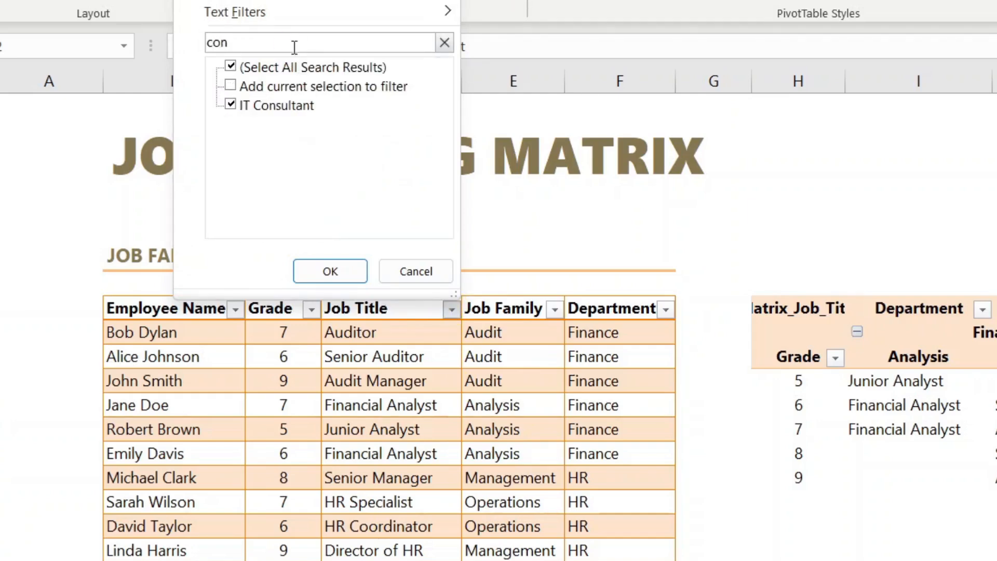
pyautogui.click(345, 272)
# - Change all filtered Job Title cells to IT Specialist at once and clear the Job Title filter
pyautogui.moveTo(416, 332); pyautogui.dragTo(418, 525)
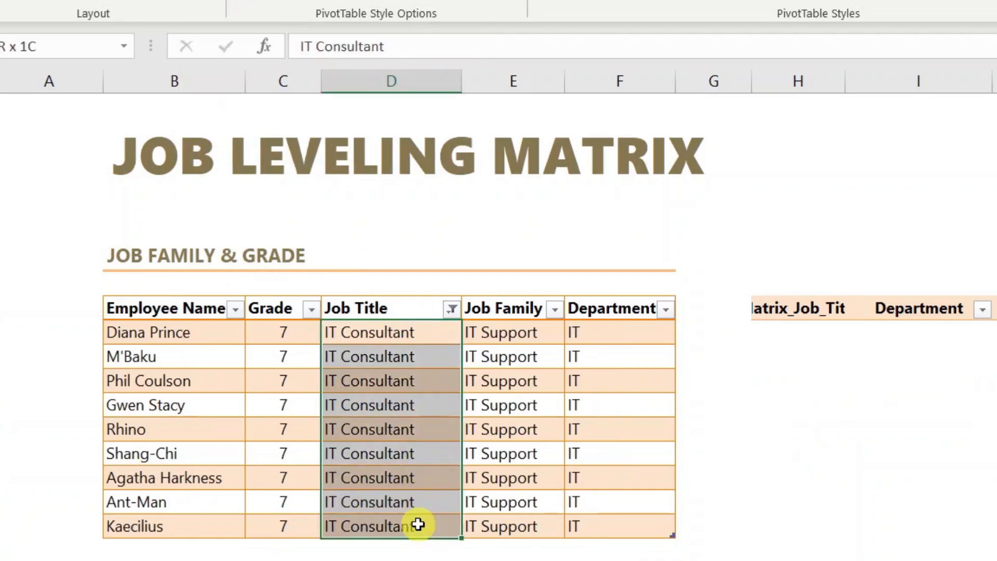
pyautogui.doubleClick(379, 47)
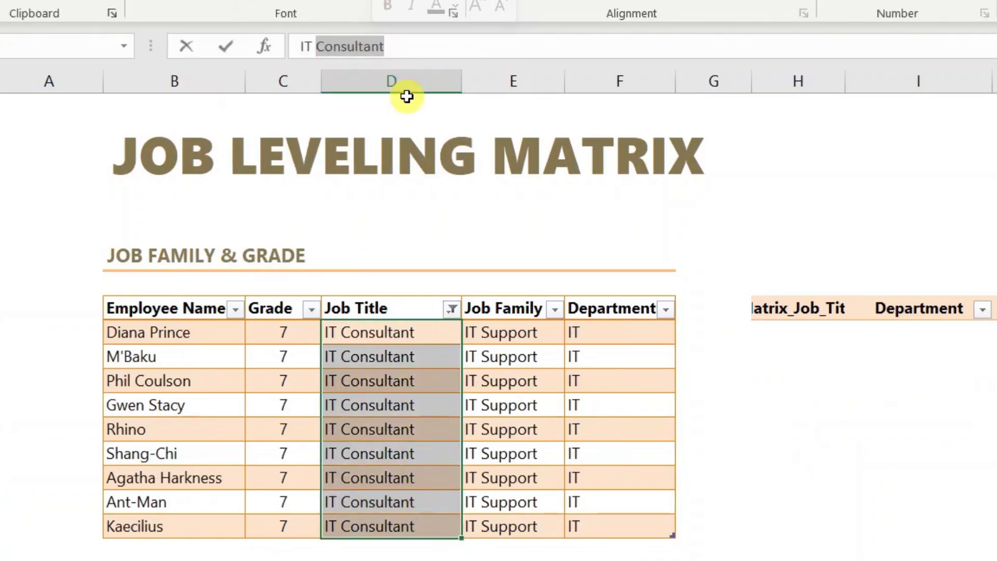
pyautogui.write('Specialist')
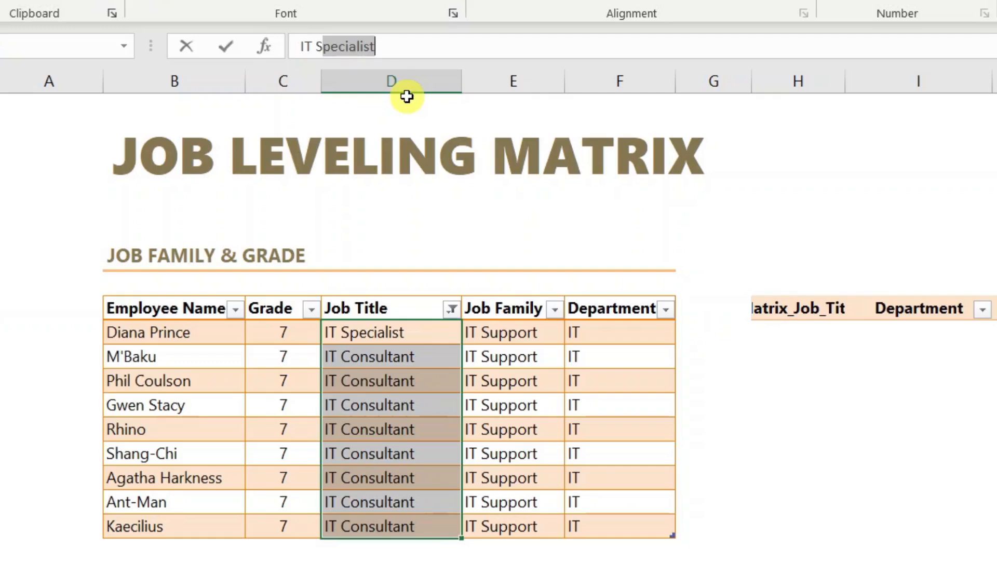
pyautogui.click(419, 46)
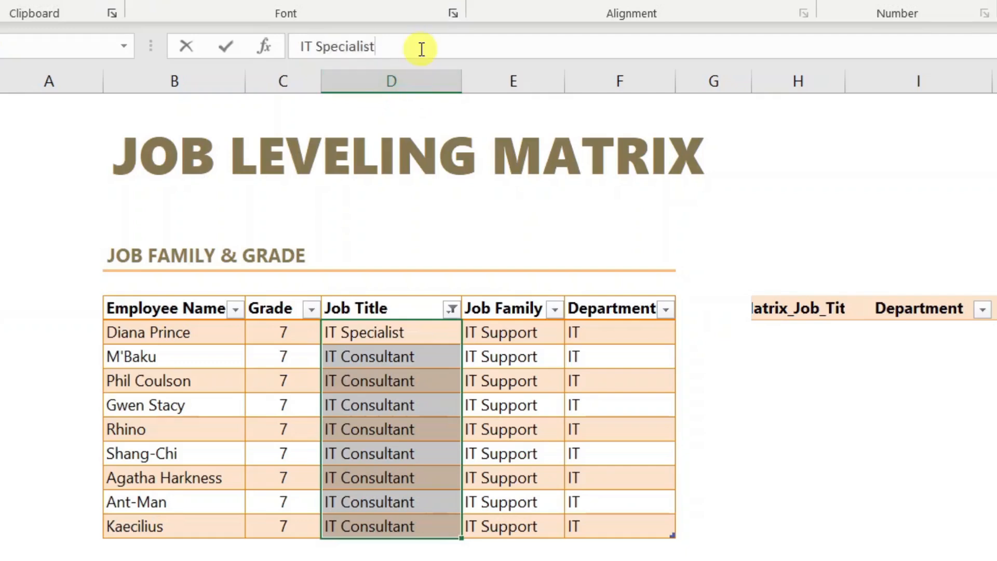
pyautogui.hotkey('ctrl', 'Return')
pyautogui.click(434, 453)
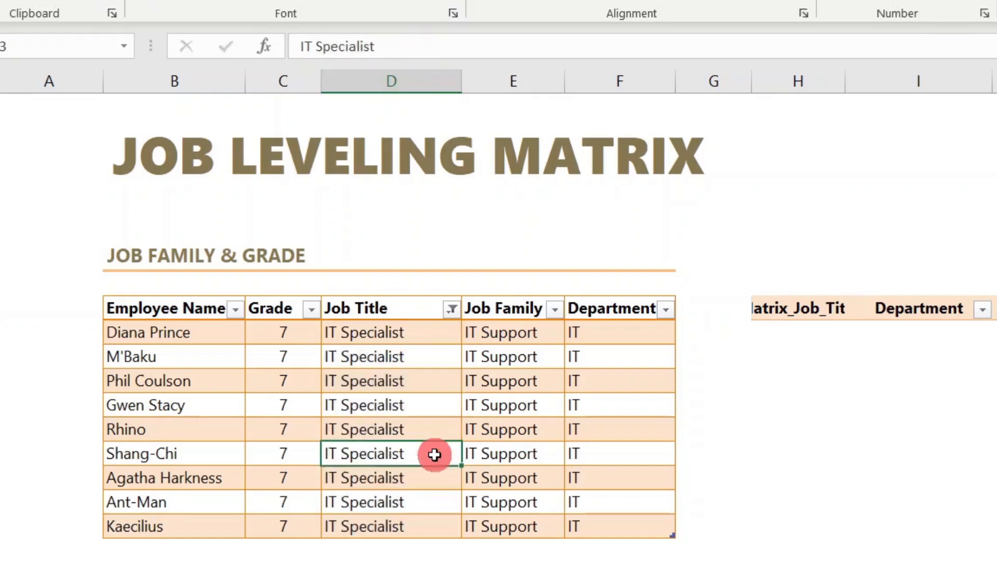
pyautogui.click(454, 314)
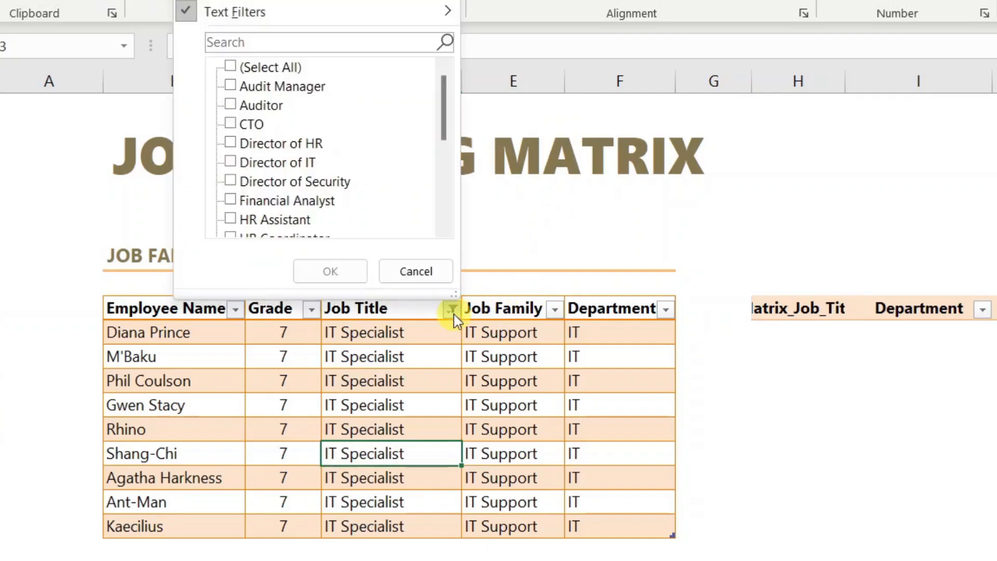
pyautogui.click(363, 1)
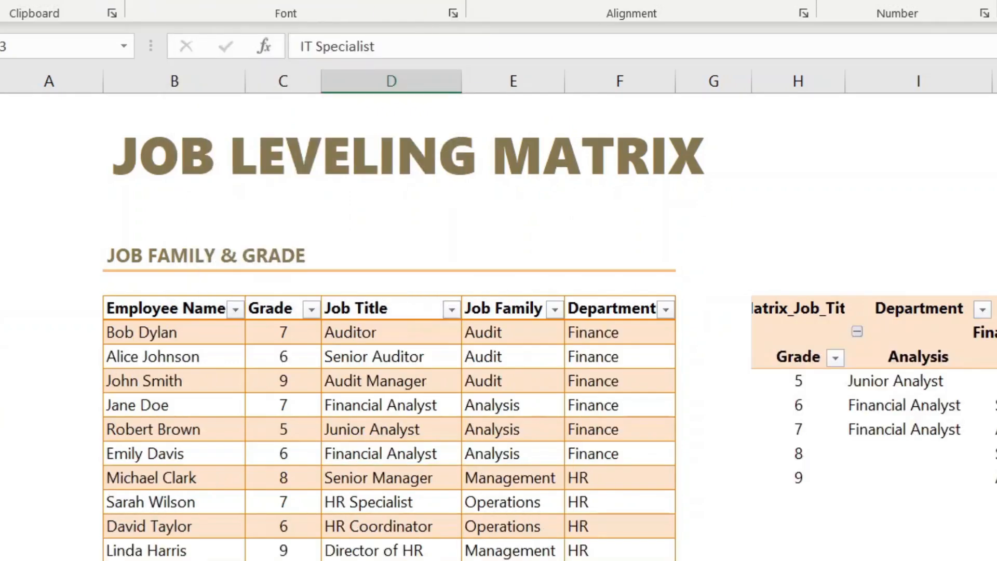
# - Refresh the PivotTable from its grade 7 cell under IT Support
pyautogui.hscroll(4, 499, 323)
pyautogui.click(983, 429)
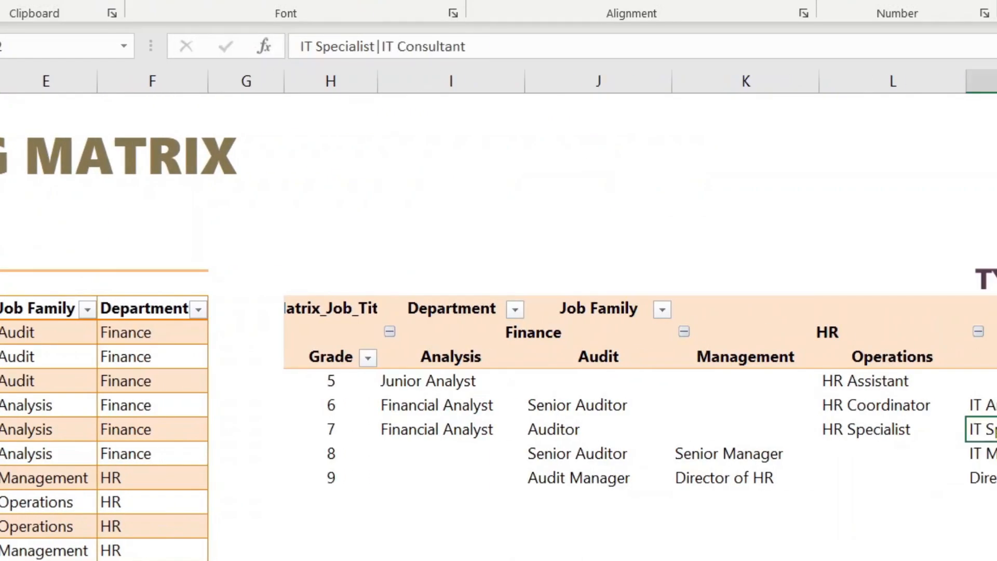
pyautogui.rightClick(745, 379)
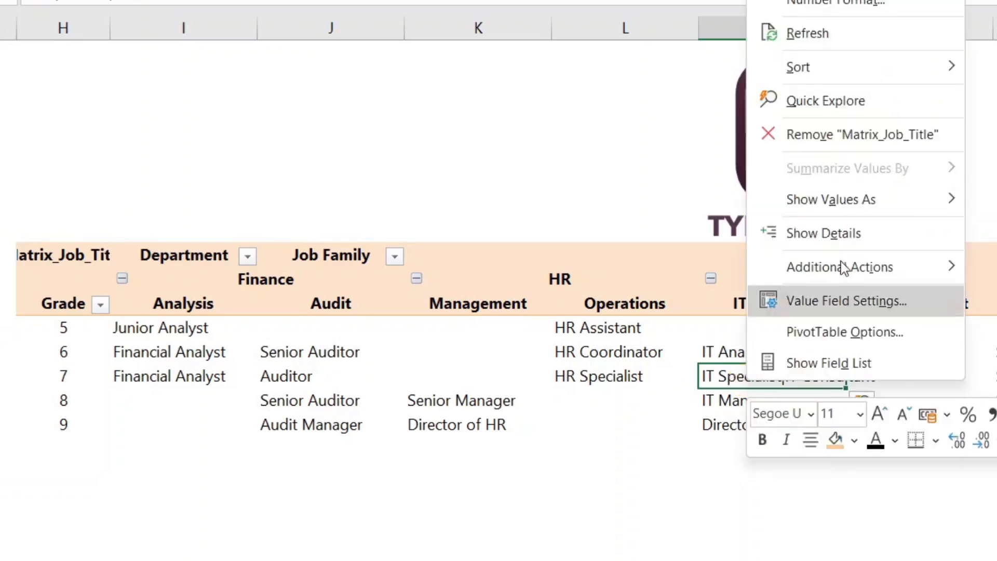
pyautogui.click(880, 22)
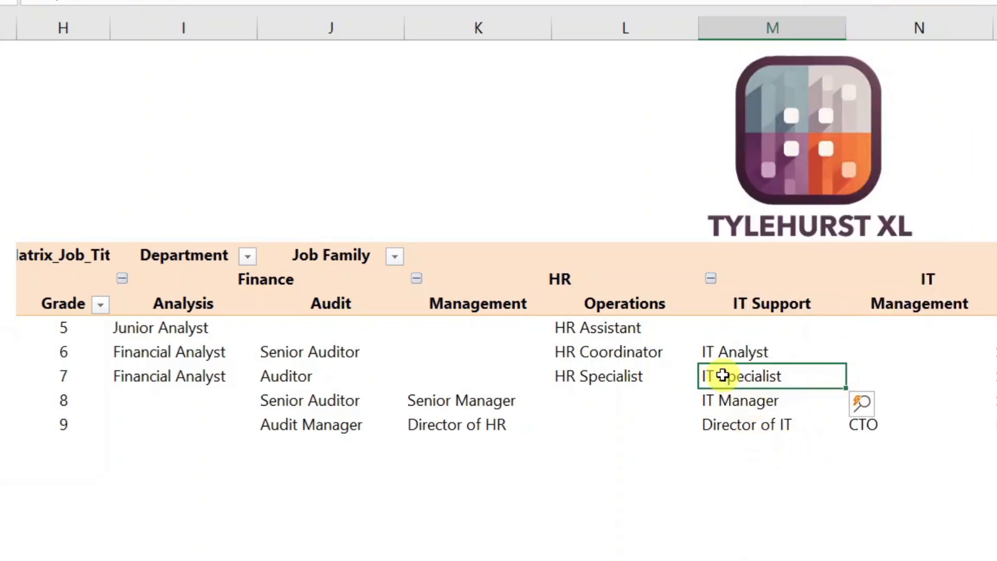
# - Highlight duplicate values across the whole PivotTable with Light Red Fill with Dark Red Text
pyautogui.moveTo(723, 375)
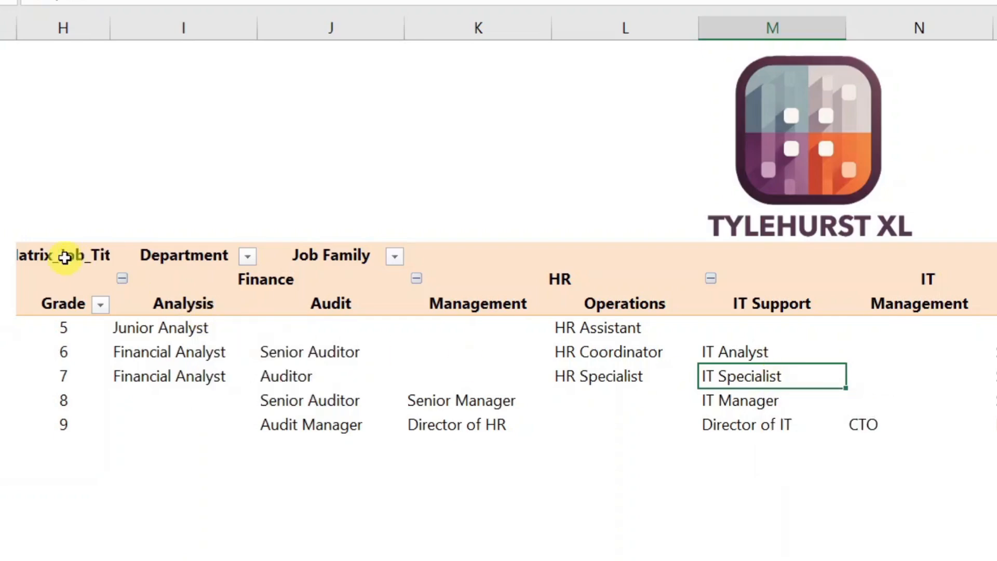
pyautogui.moveTo(65, 256)
pyautogui.mouseDown()
pyautogui.moveTo(474, 410)
pyautogui.moveTo(949, 514)
pyautogui.mouseUp()
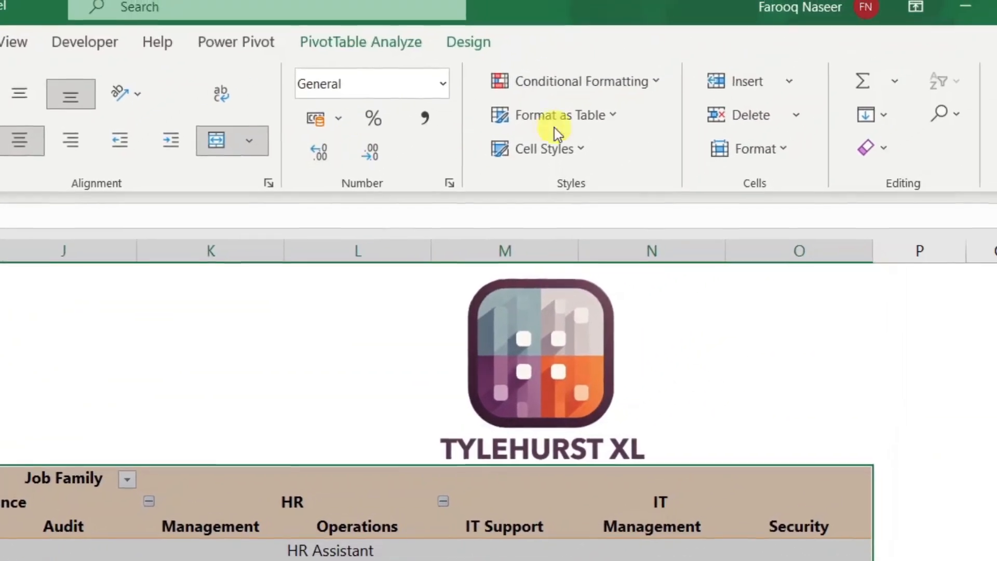
pyautogui.click(678, 41)
pyautogui.moveTo(614, 130)
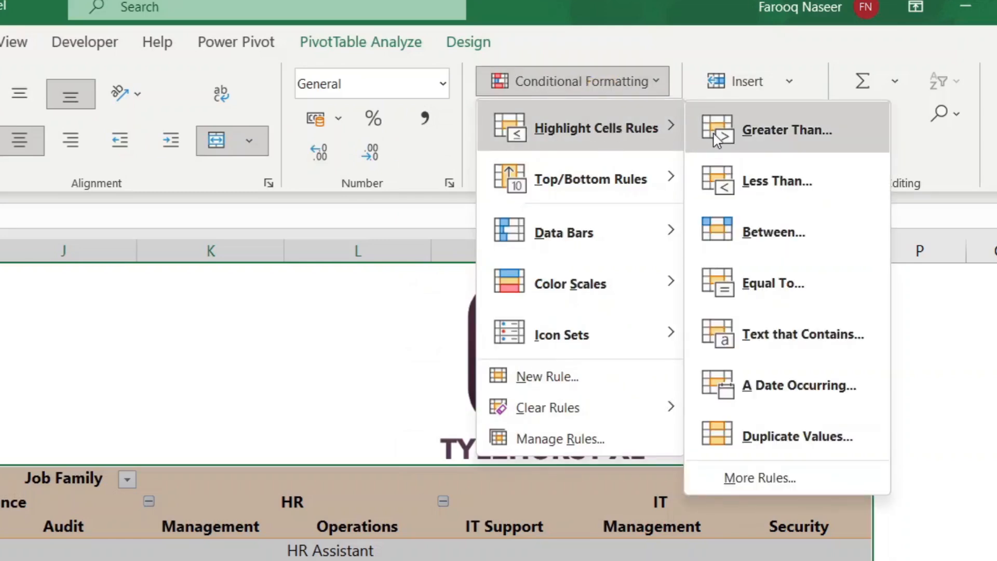
pyautogui.click(796, 445)
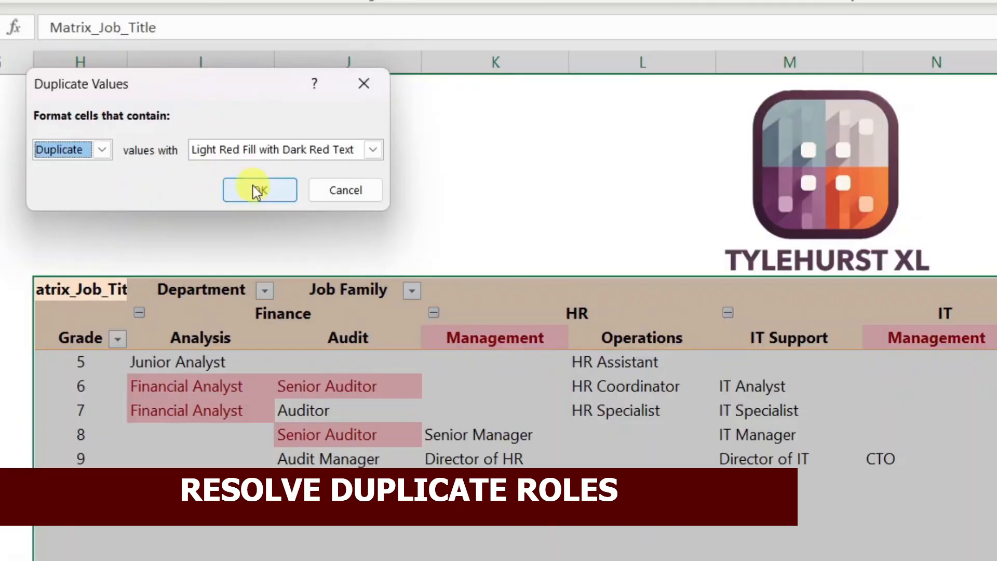
pyautogui.click(258, 189)
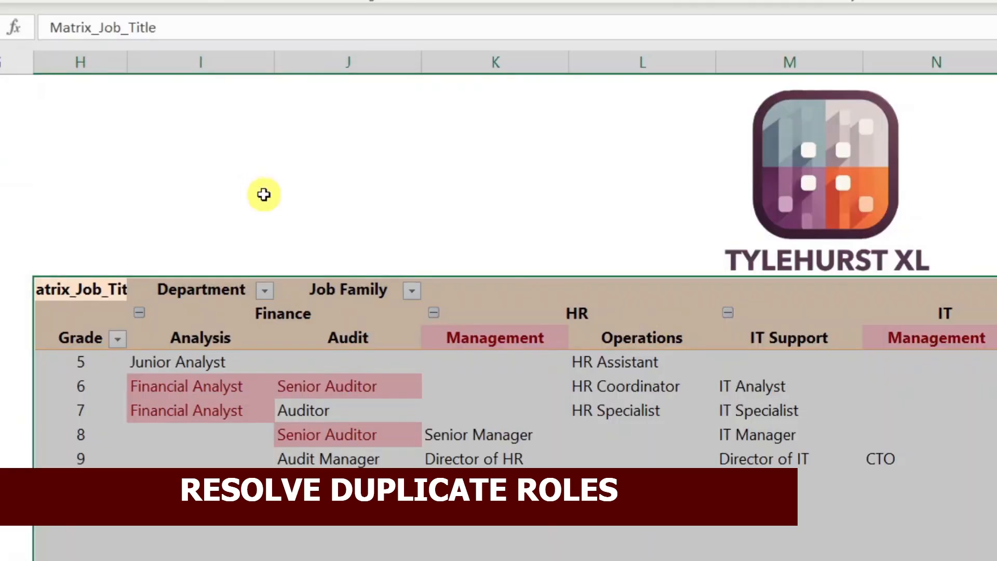
# - Filter the source table's Job Title column to Senior Auditor by searching for "sen", and its Grade column to 6
pyautogui.click(274, 386)
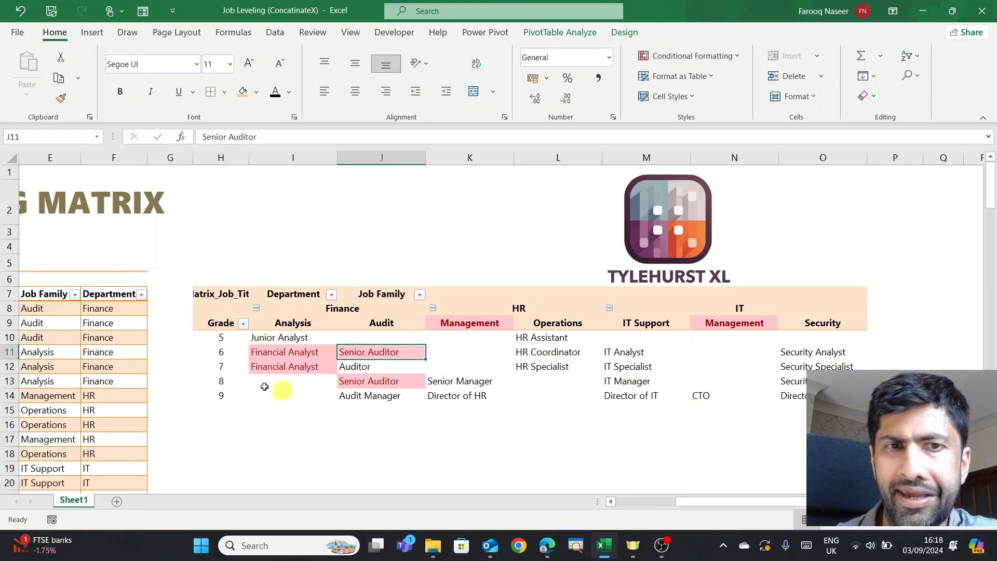
pyautogui.click(374, 382)
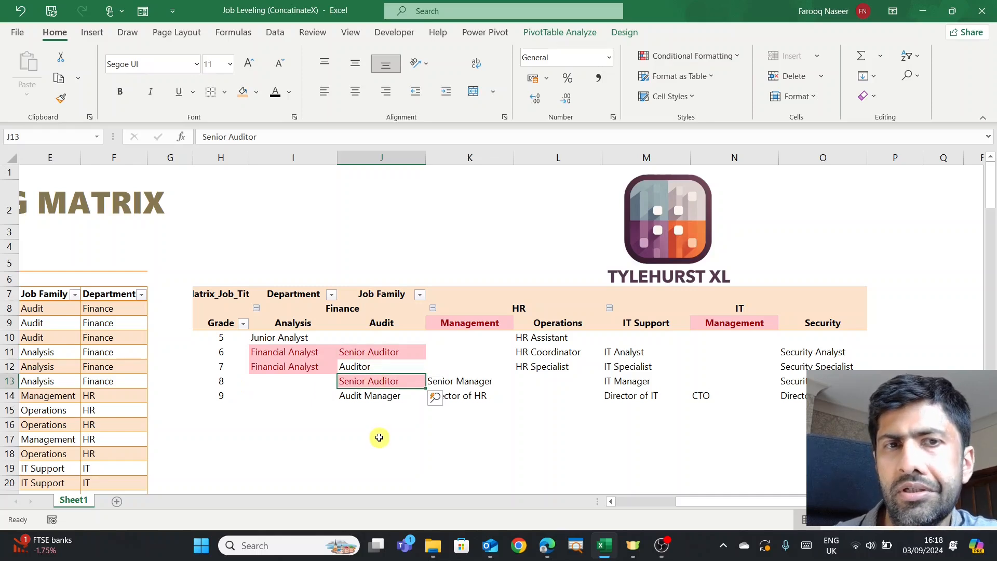
pyautogui.click(389, 353)
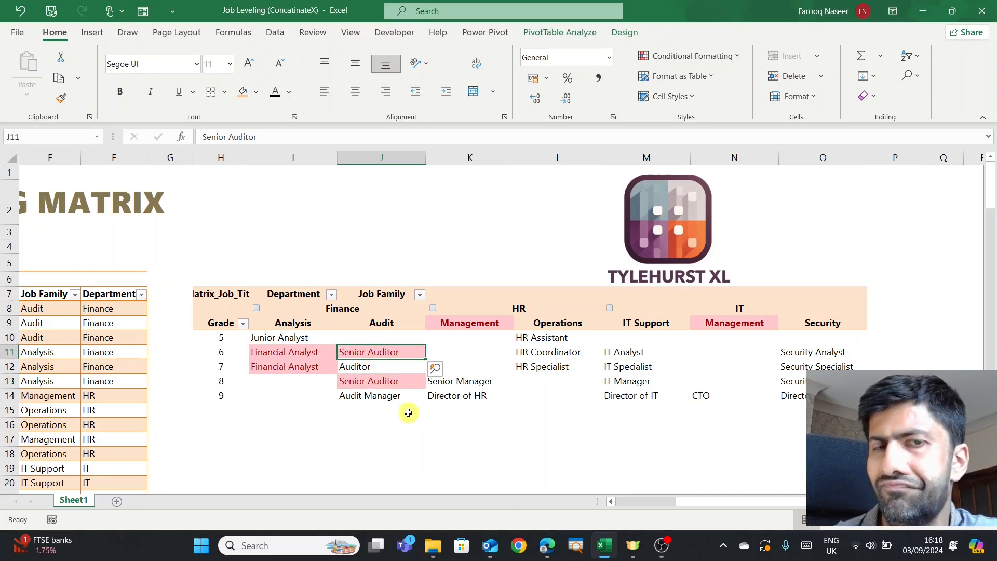
pyautogui.moveTo(446, 401)
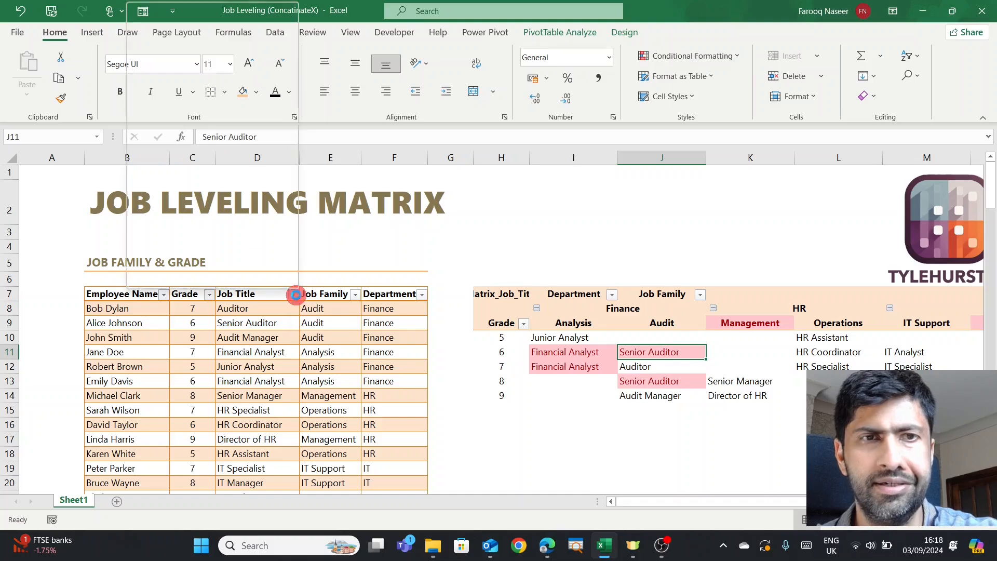
pyautogui.click(294, 295)
pyautogui.click(221, 136)
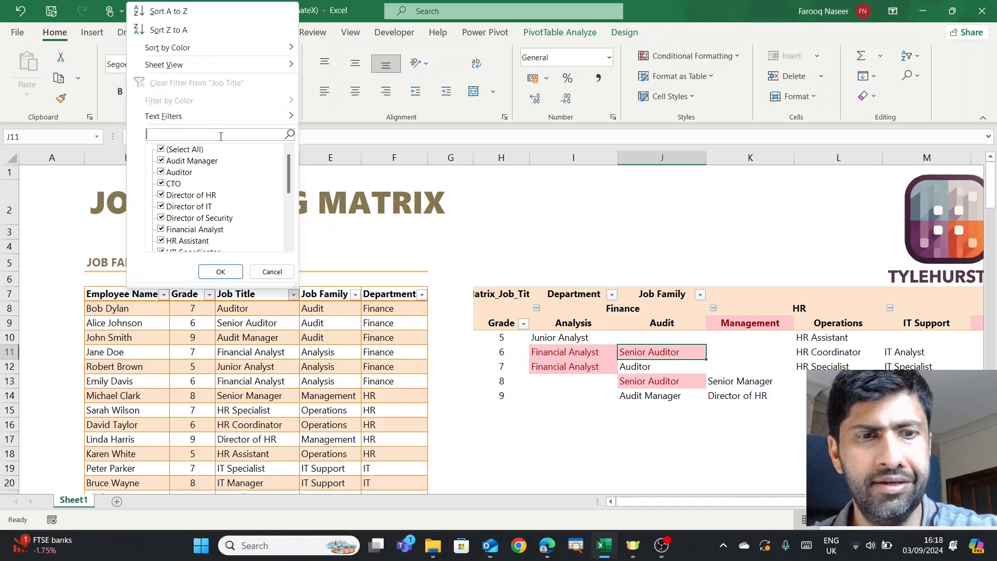
pyautogui.write('sen')
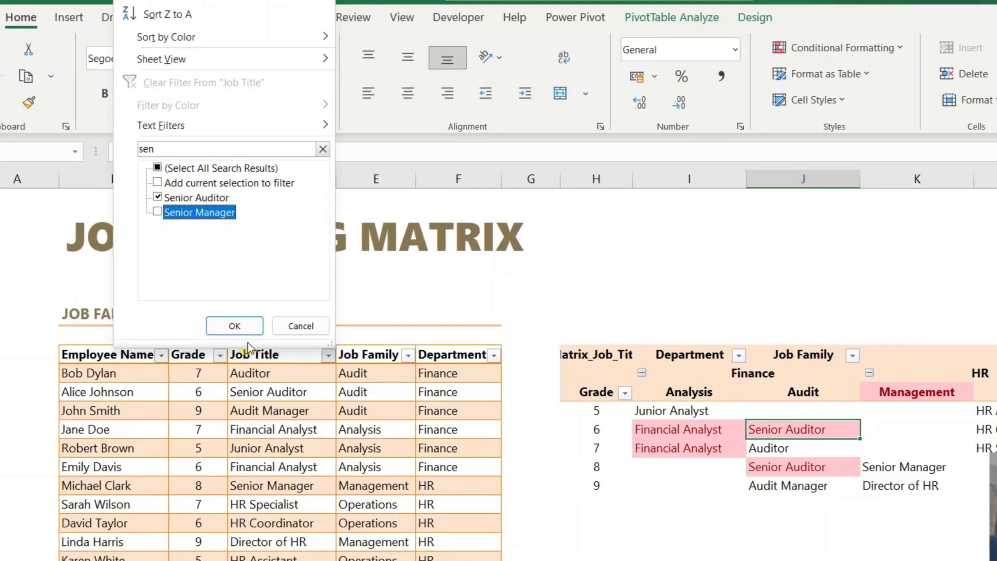
pyautogui.click(230, 272)
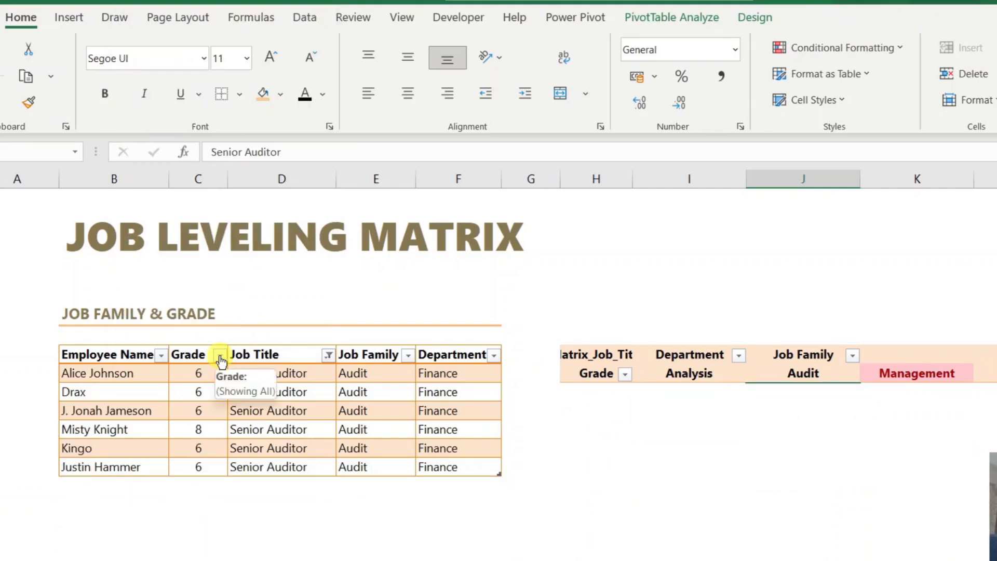
pyautogui.click(220, 355)
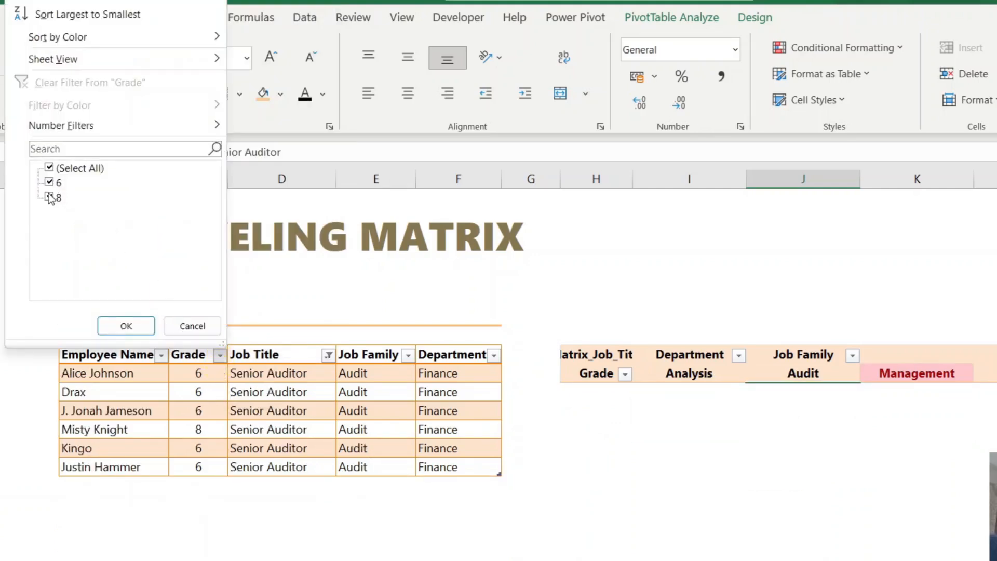
pyautogui.click(131, 328)
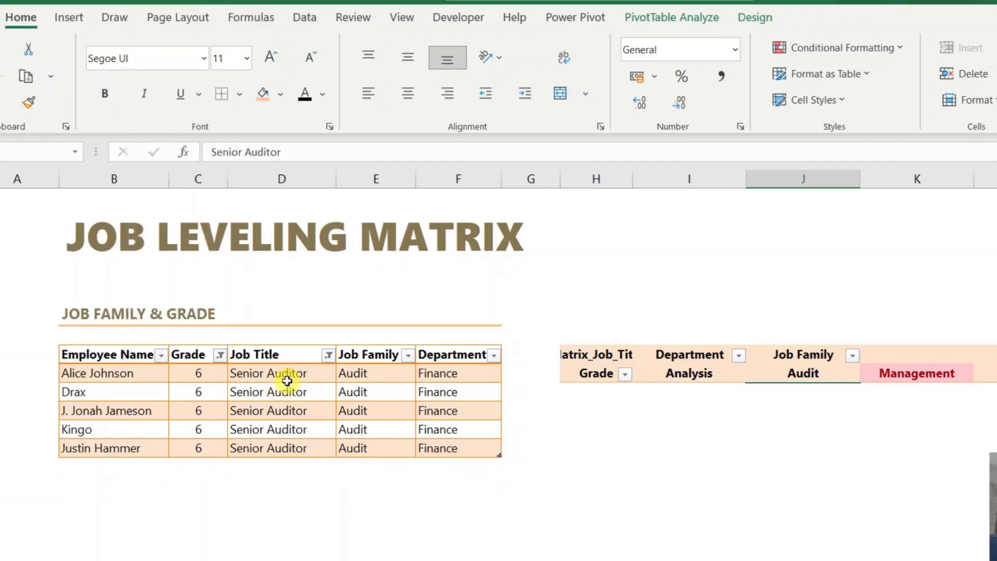
# - Change all the filtered grade 6 Job Title cells to Junior Auditor at once
pyautogui.moveTo(287, 375); pyautogui.dragTo(276, 446)
pyautogui.doubleClick(229, 151)
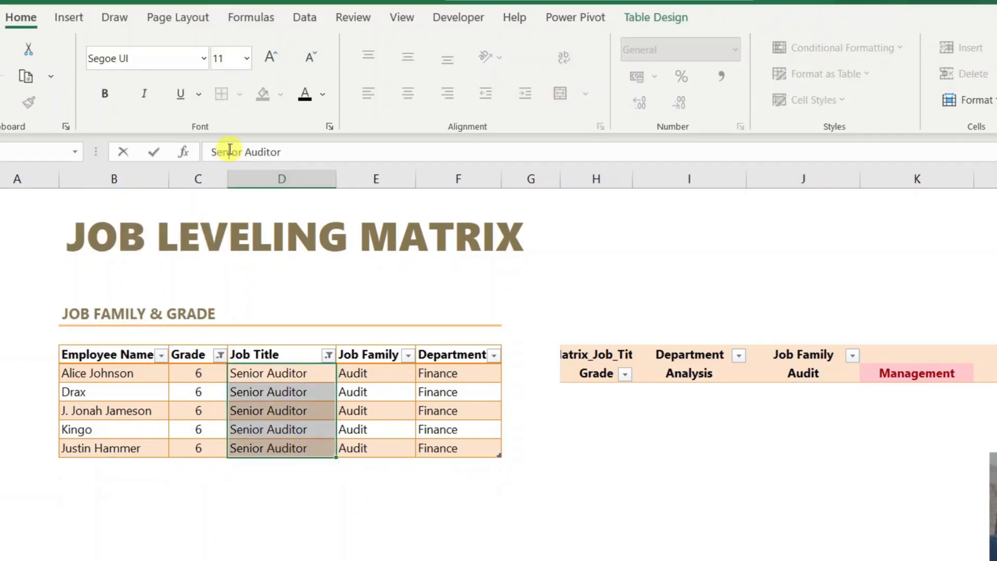
pyautogui.write('Junior')
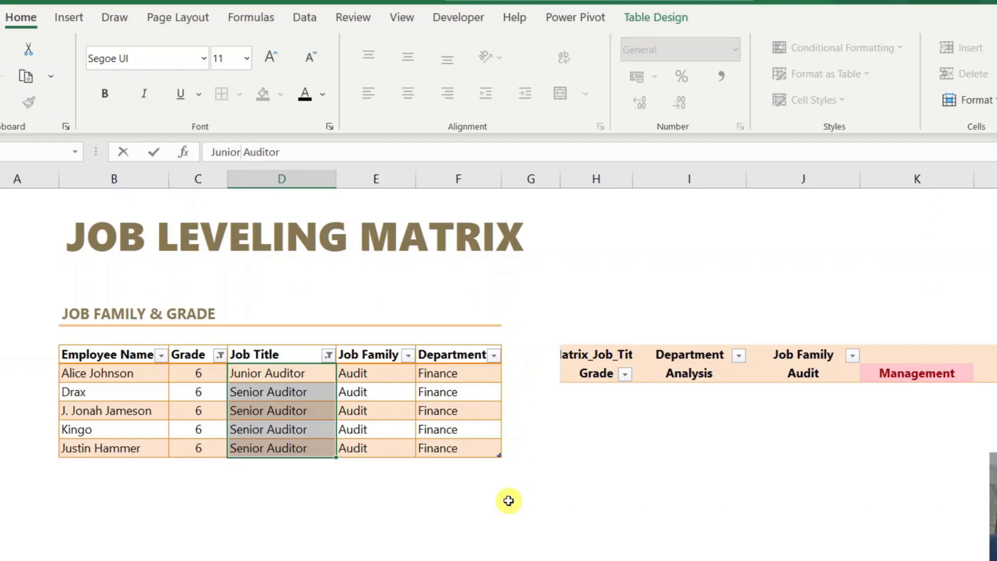
pyautogui.click(304, 160)
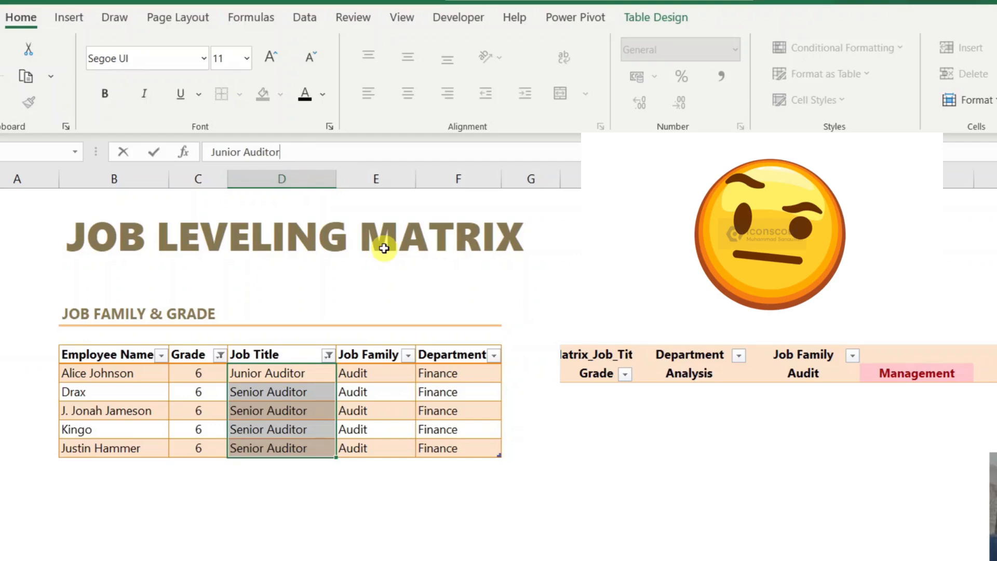
pyautogui.hotkey('ctrl', 'Return')
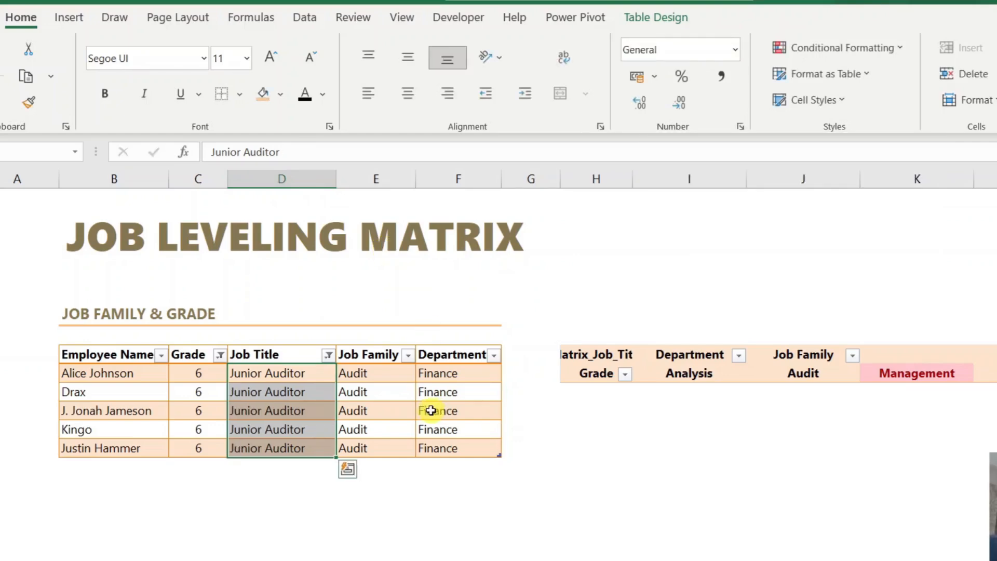
# - Clear all filters from the source table and refresh the PivotTable
pyautogui.click(403, 410)
pyautogui.click(305, 18)
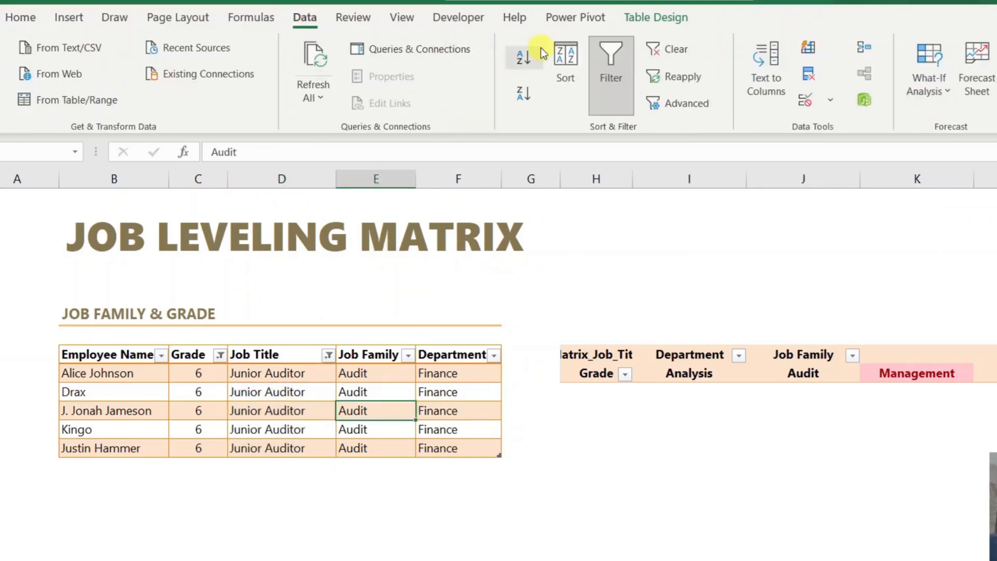
pyautogui.click(666, 49)
pyautogui.rightClick(809, 456)
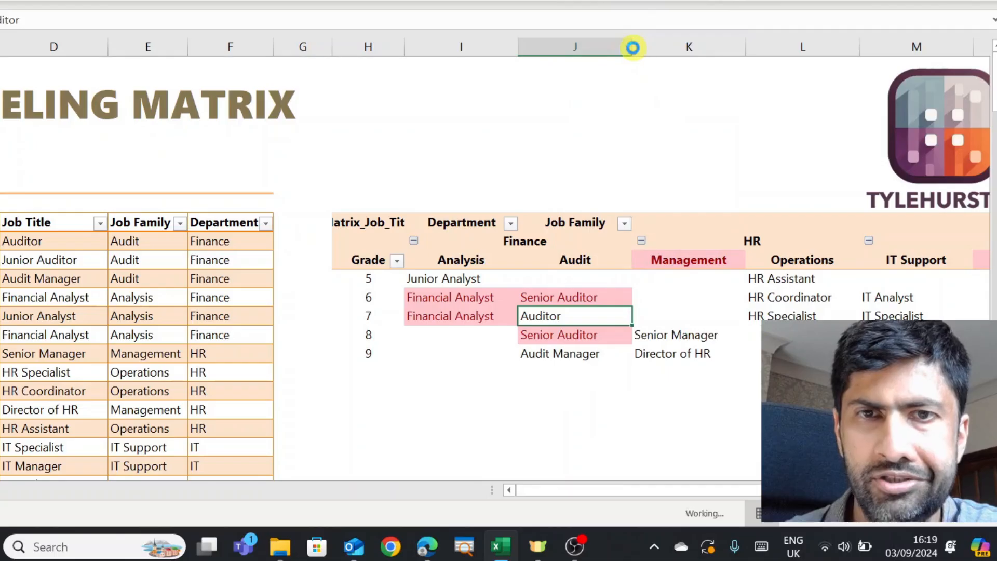
pyautogui.click(862, 183)
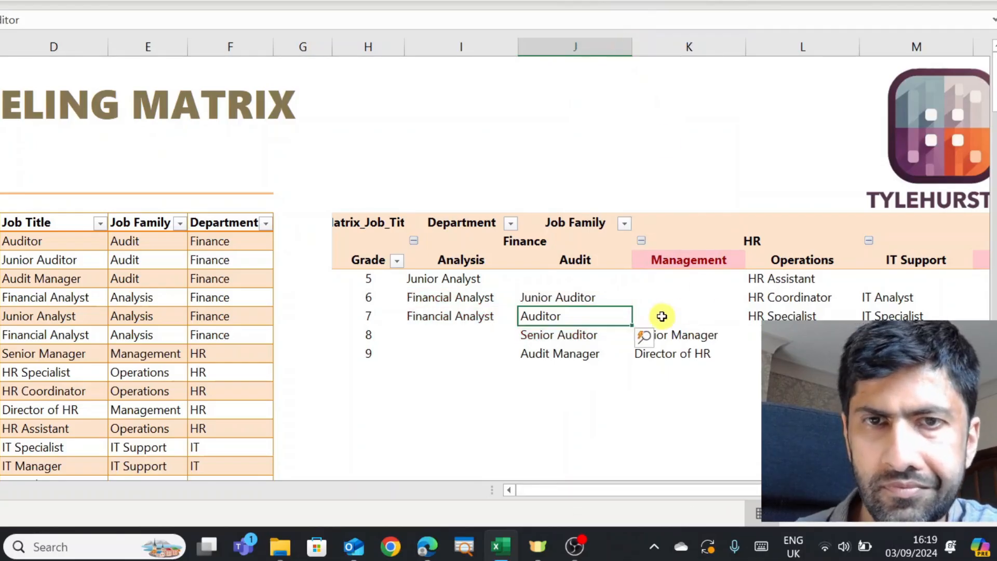
# - Set the PivotTable's Duplicate Values formatting rule to apply to =$H$7:$O$17
pyautogui.click(601, 292)
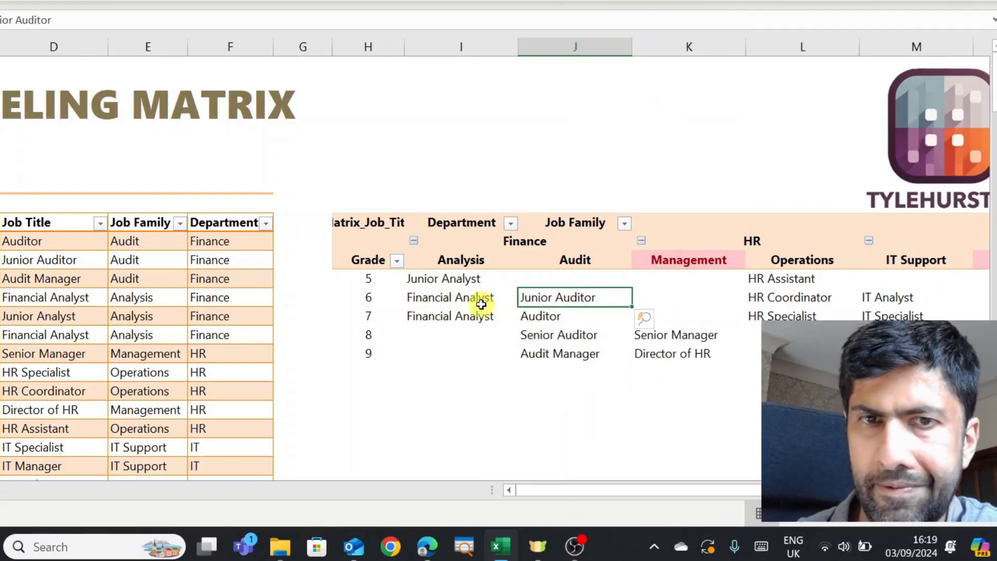
pyautogui.moveTo(468, 297); pyautogui.dragTo(466, 320)
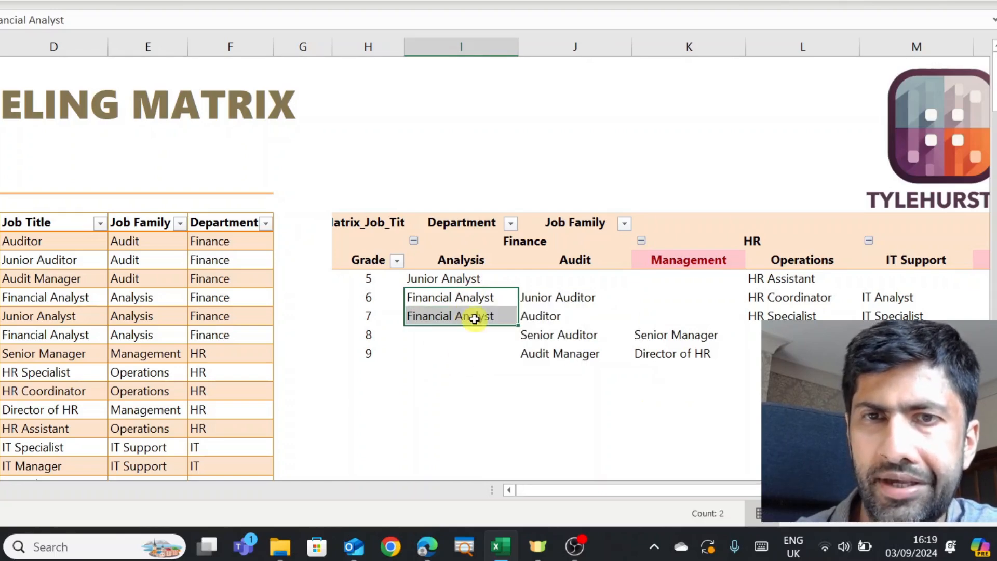
pyautogui.click(626, 316)
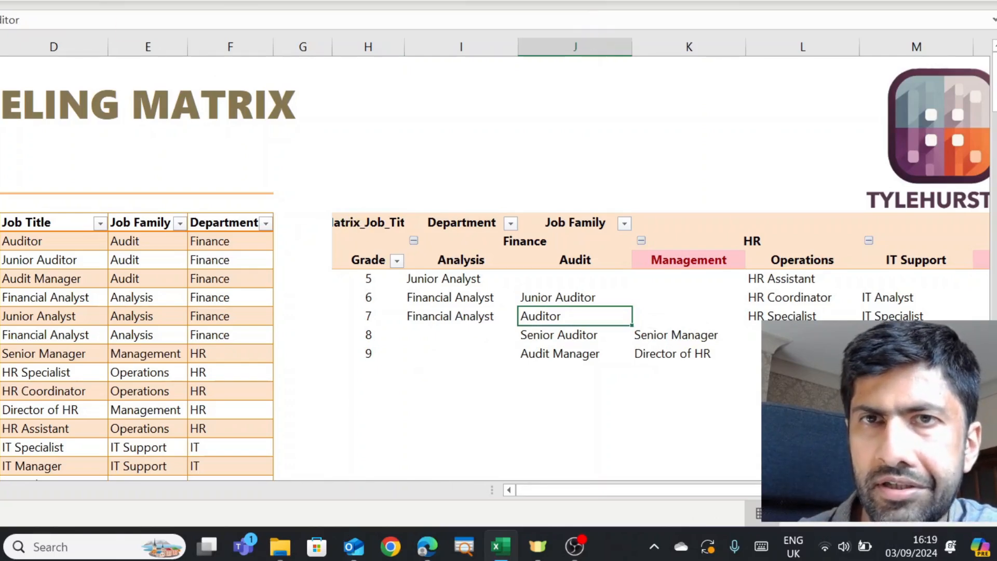
pyautogui.hotkey('alt', 'h')
pyautogui.press('l')
pyautogui.click(643, 186)
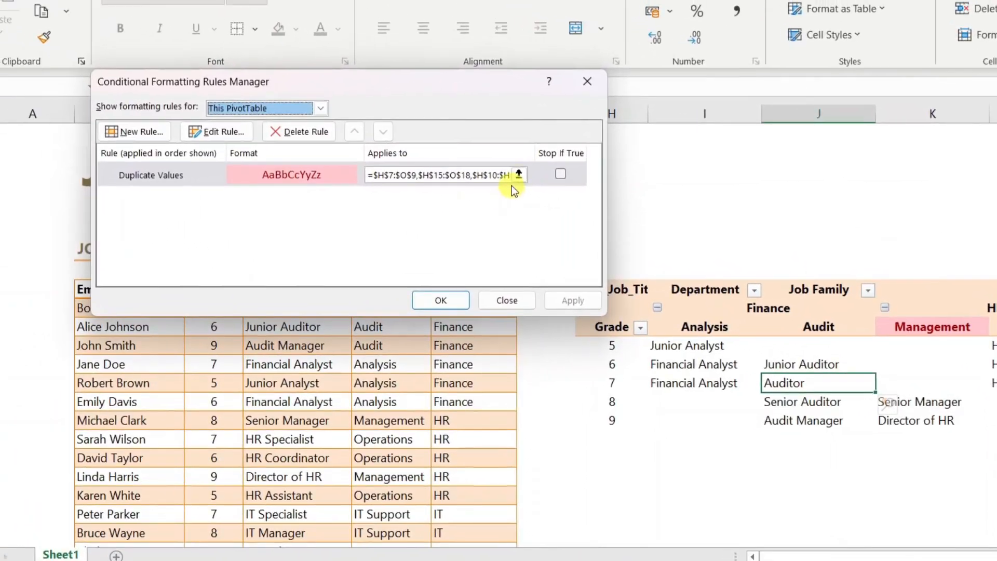
pyautogui.click(275, 107)
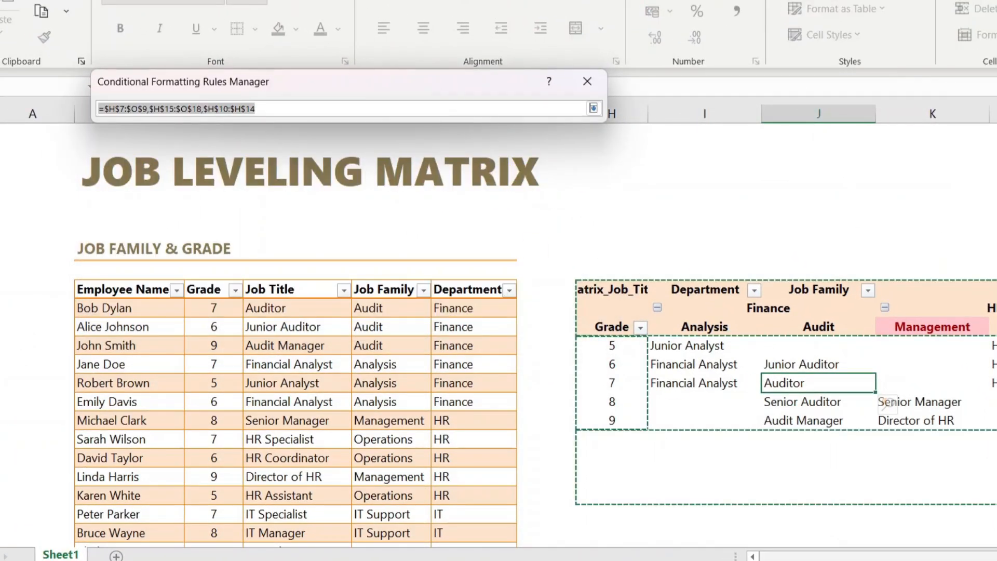
pyautogui.moveTo(970, 557); pyautogui.dragTo(996, 557)
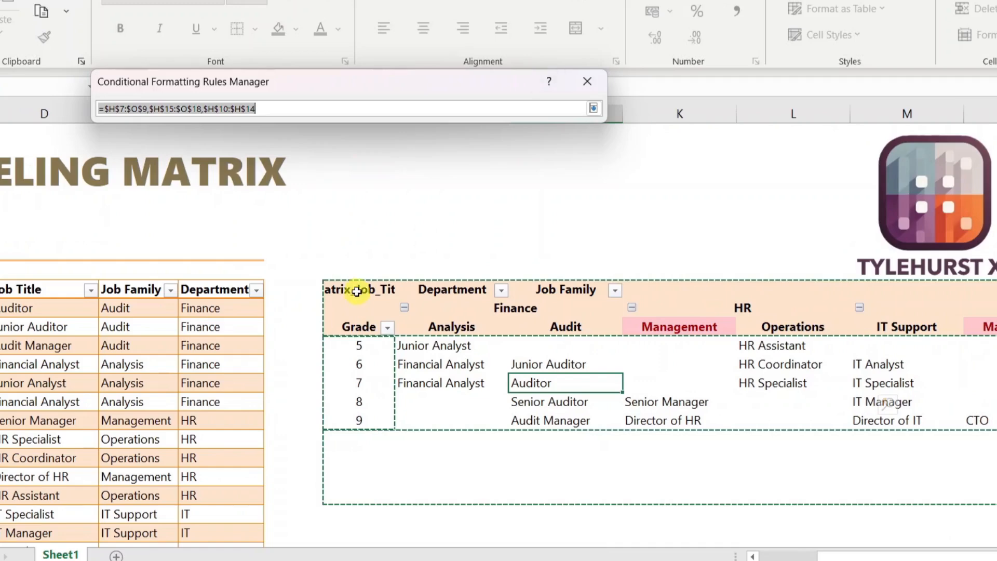
pyautogui.moveTo(358, 292); pyautogui.dragTo(996, 480)
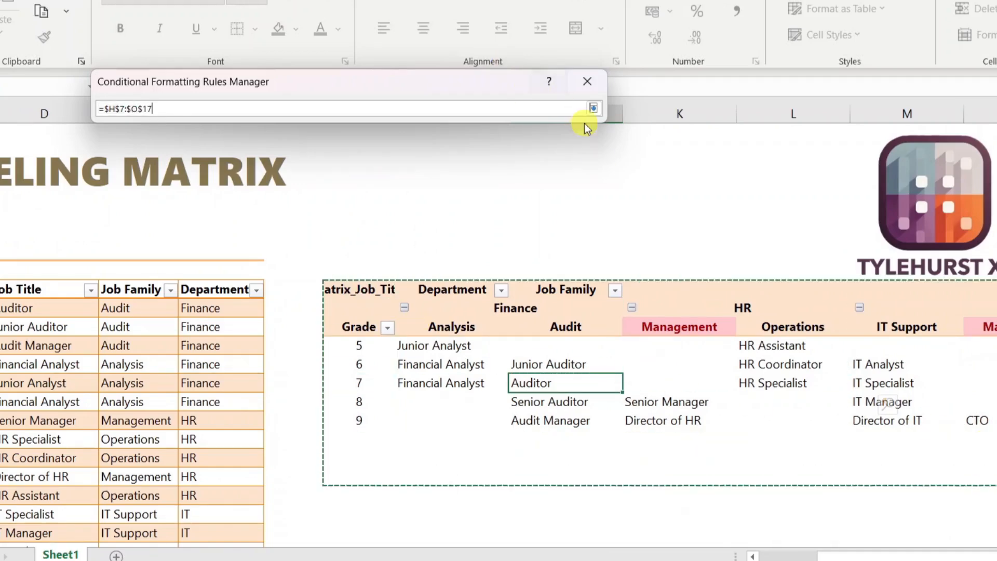
pyautogui.click(593, 109)
pyautogui.click(569, 301)
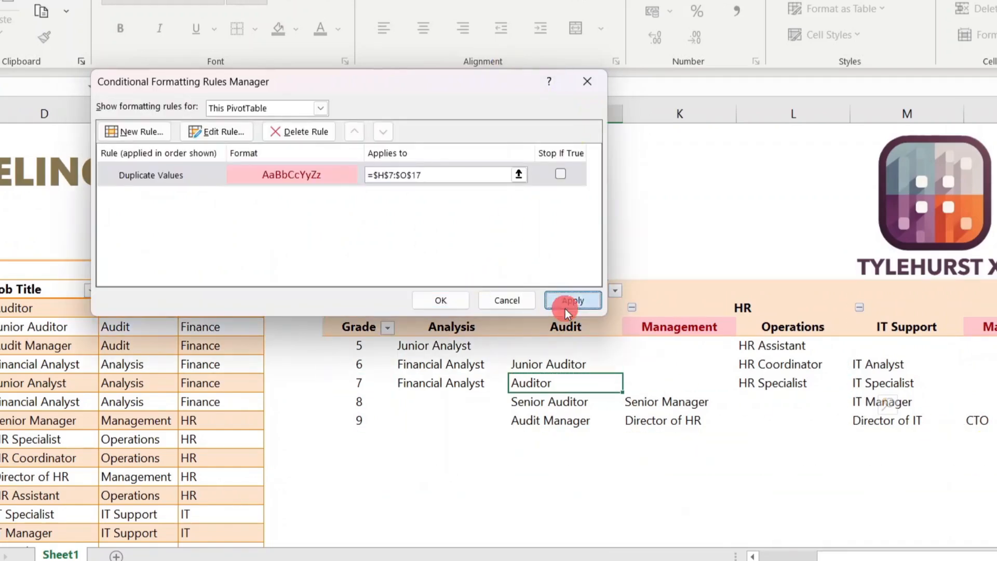
pyautogui.click(439, 300)
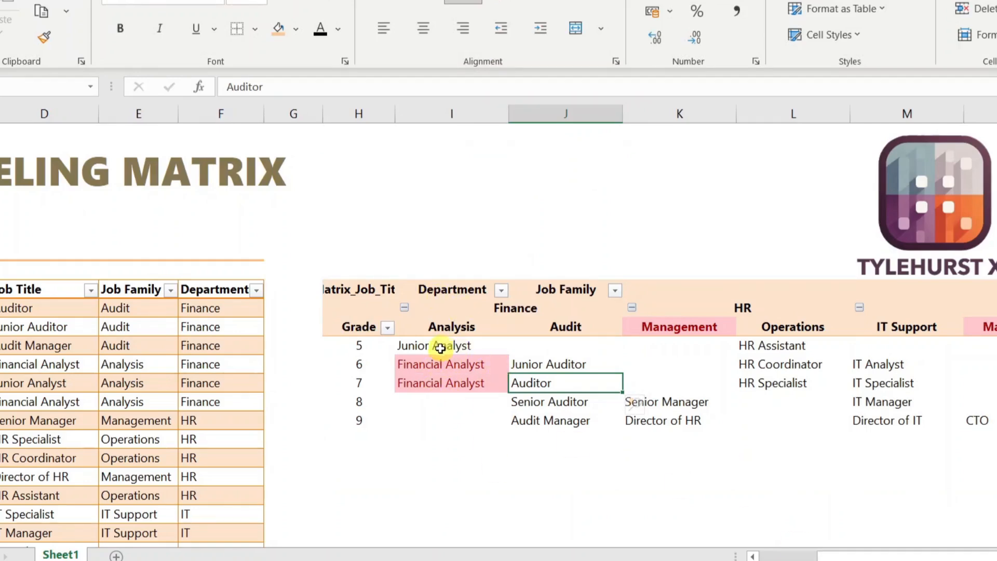
# - Filter the source table's Job Title column to Financial Analyst by searching for "ana", and its Grade column to 7
pyautogui.click(431, 362)
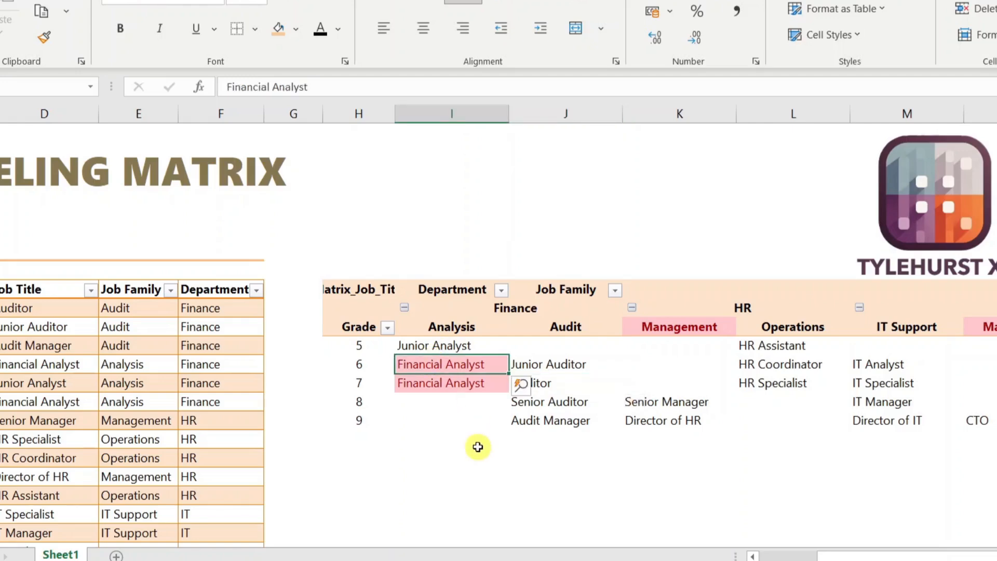
pyautogui.click(451, 389)
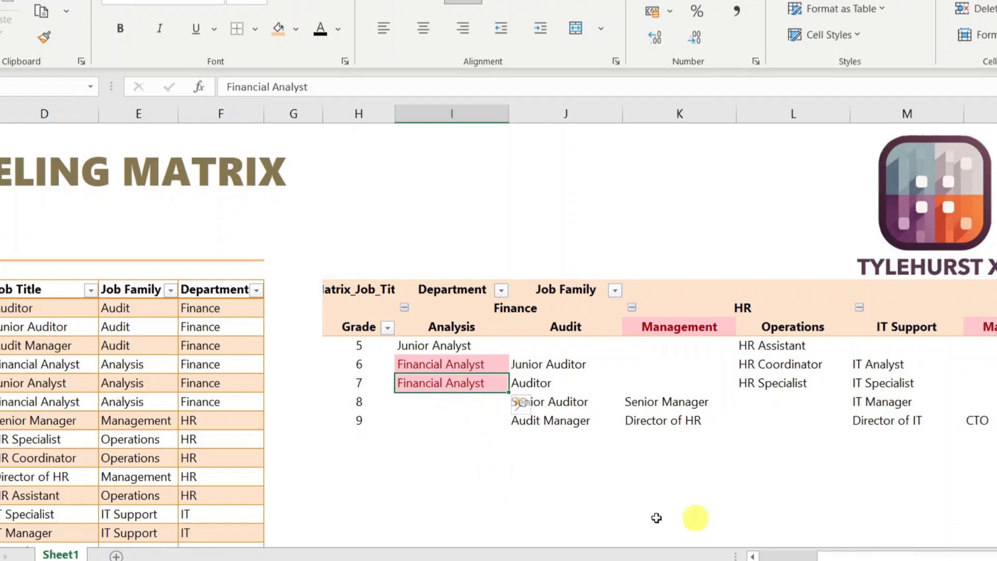
pyautogui.moveTo(971, 556); pyautogui.dragTo(896, 558)
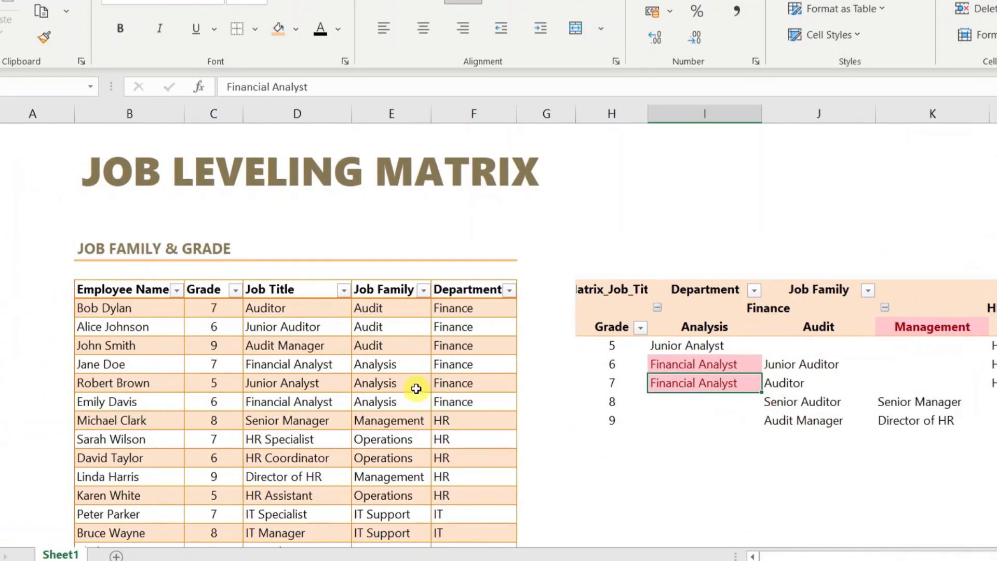
pyautogui.click(344, 292)
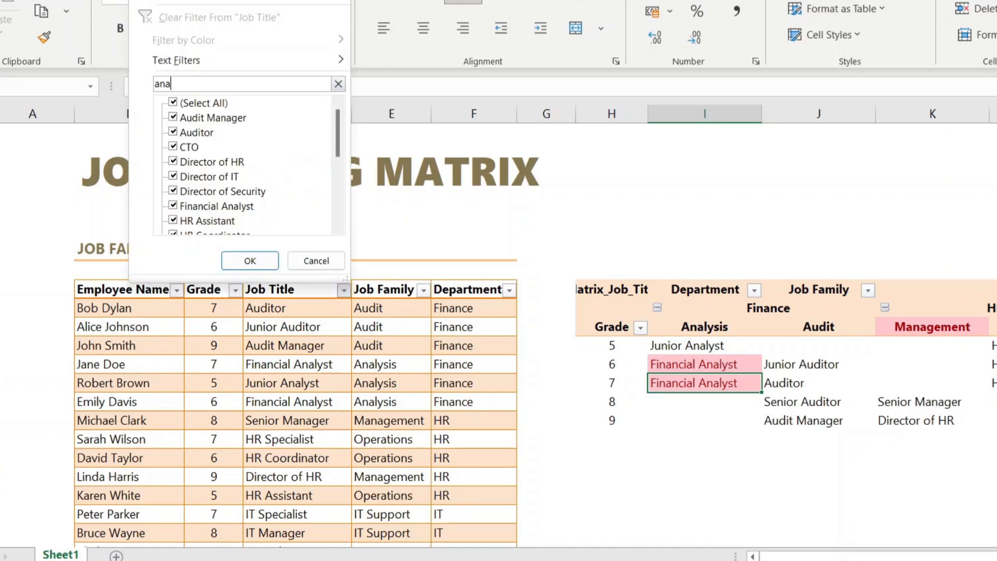
pyautogui.click(199, 104)
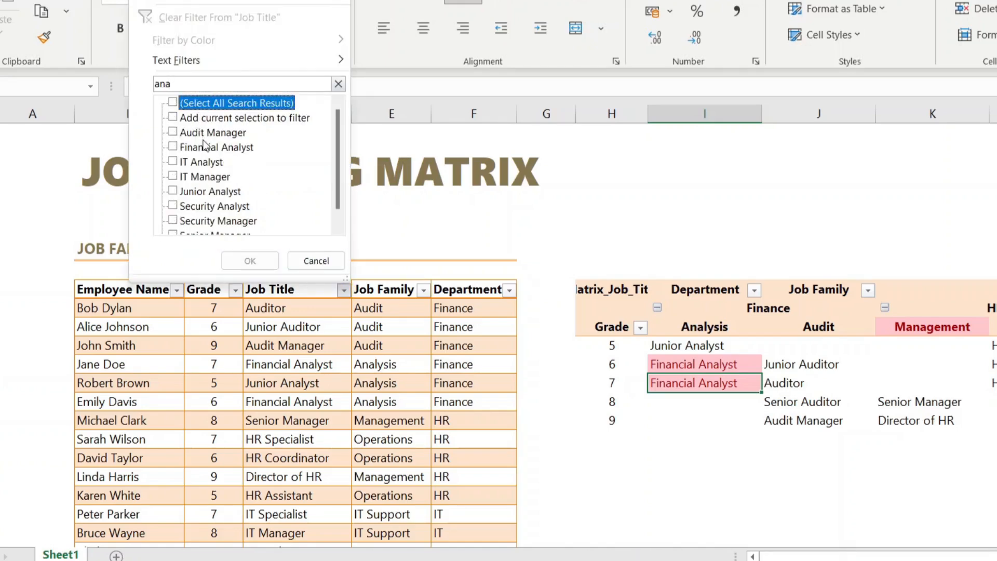
pyautogui.click(208, 147)
pyautogui.click(250, 260)
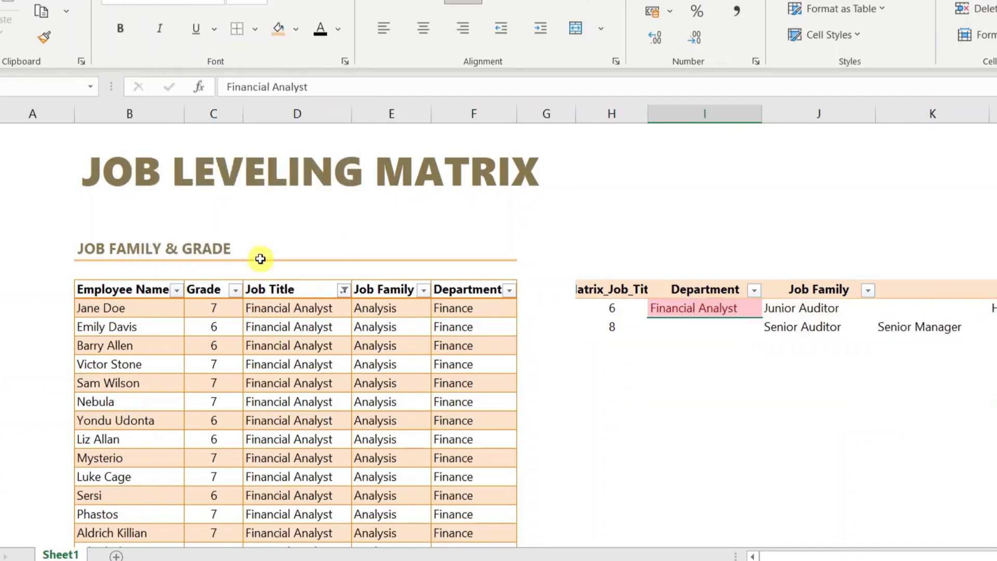
pyautogui.click(236, 292)
pyautogui.click(64, 117)
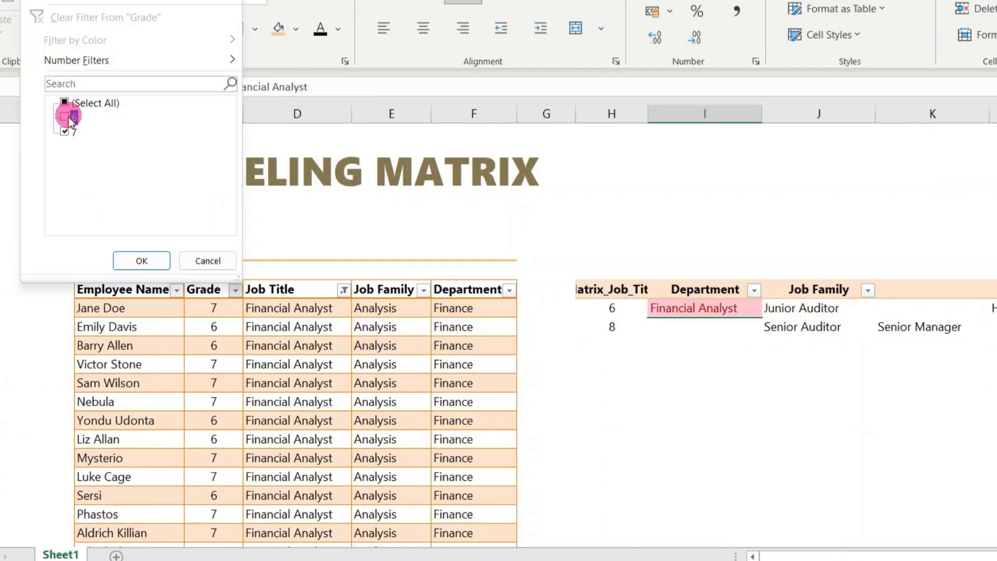
pyautogui.click(142, 260)
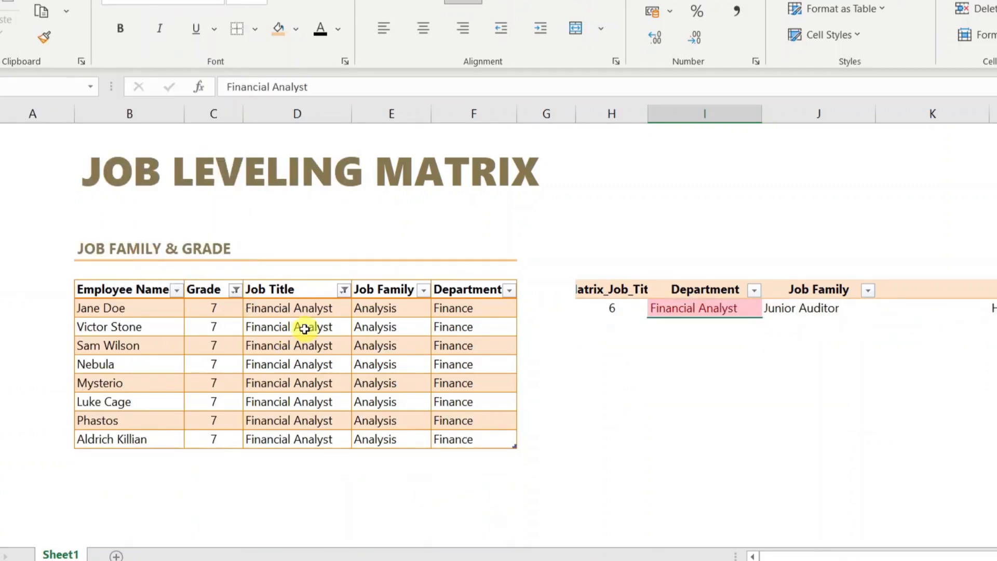
# - Change all the filtered grade 7 Job Title cells to Financial Analyst II at once
pyautogui.moveTo(319, 309); pyautogui.dragTo(320, 436)
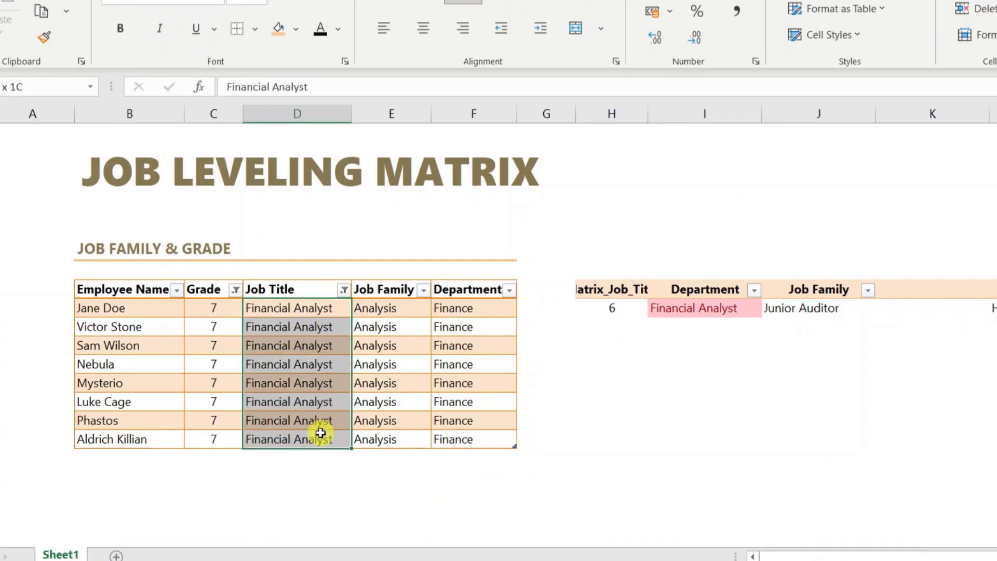
pyautogui.click(358, 84)
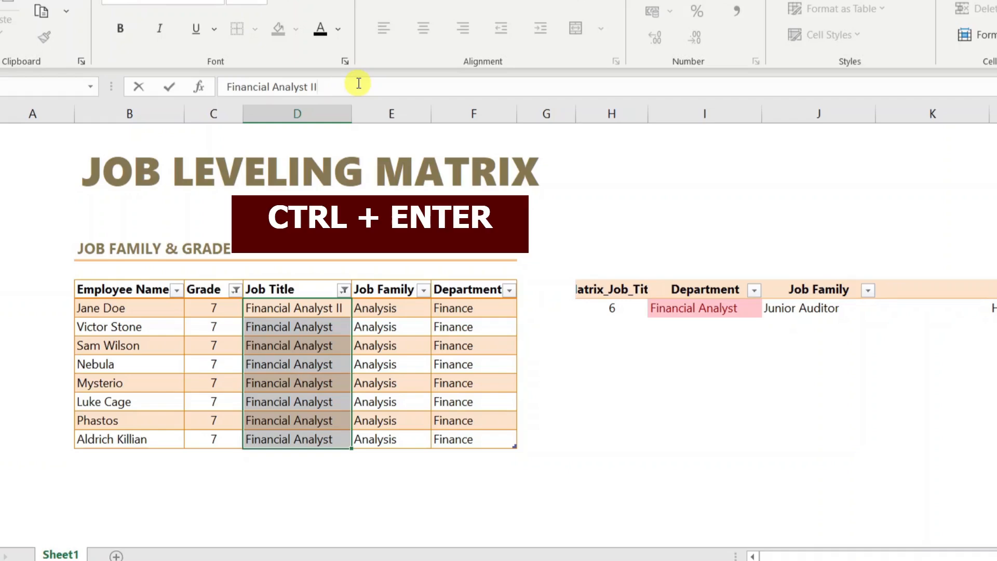
pyautogui.hotkey('ctrl', 'Return')
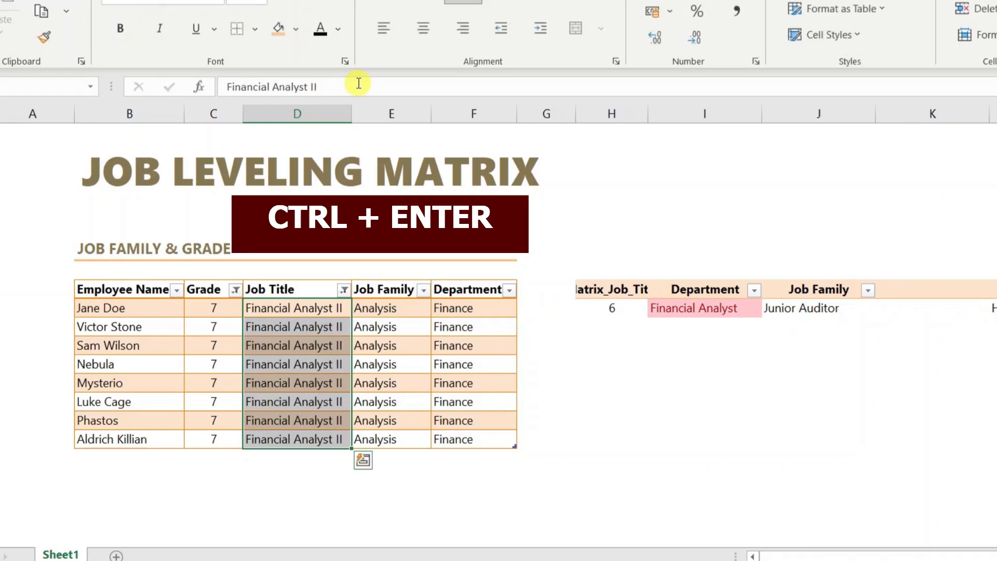
# - Clear the Job Title and Grade filters from the source table and refresh the PivotTable
pyautogui.click(307, 346)
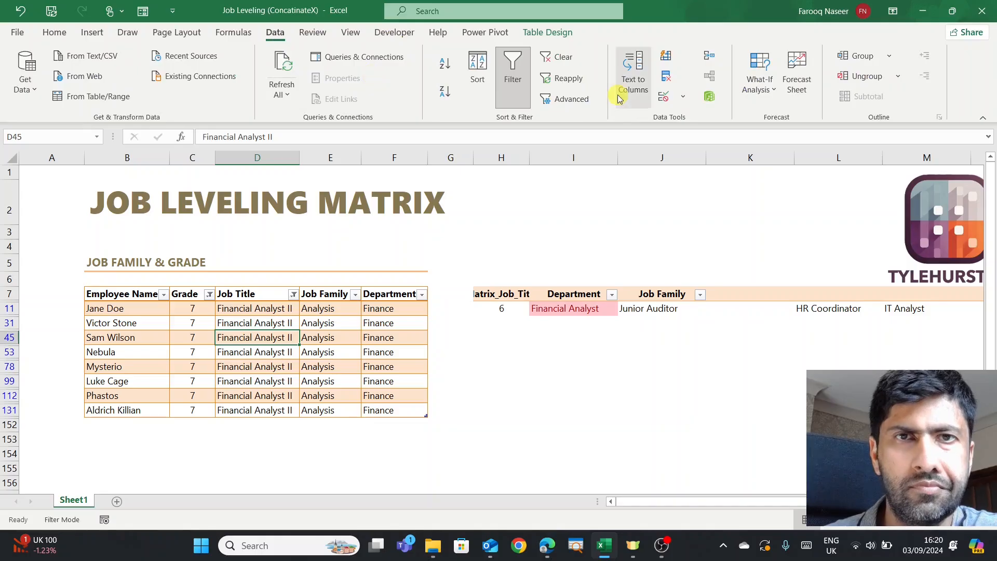
pyautogui.click(559, 56)
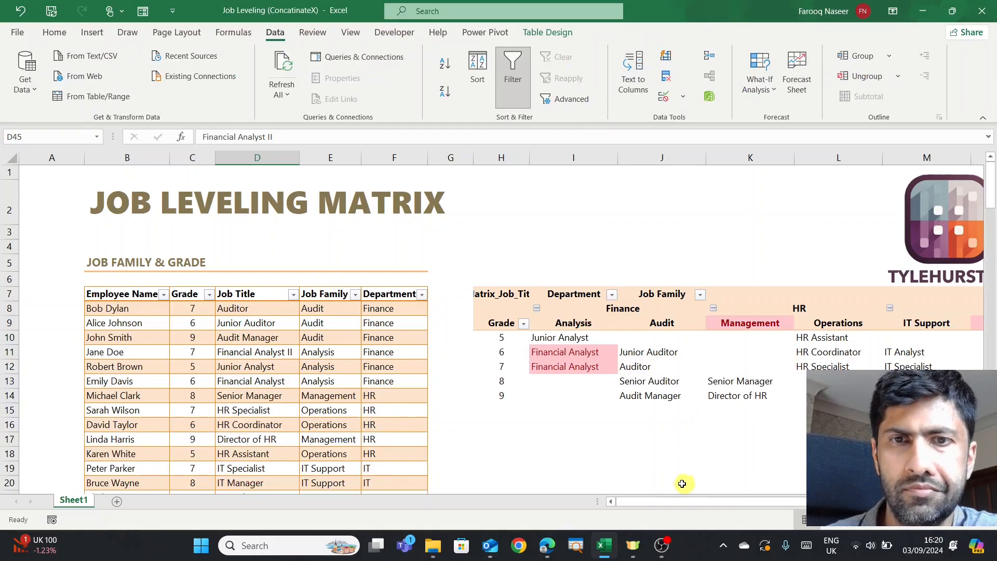
pyautogui.moveTo(690, 499); pyautogui.dragTo(751, 504)
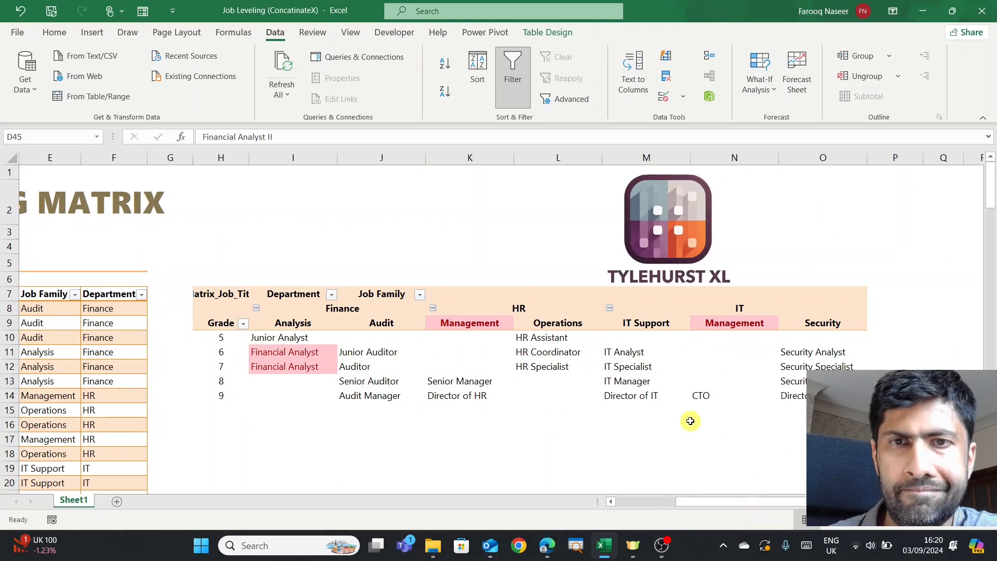
pyautogui.rightClick(387, 352)
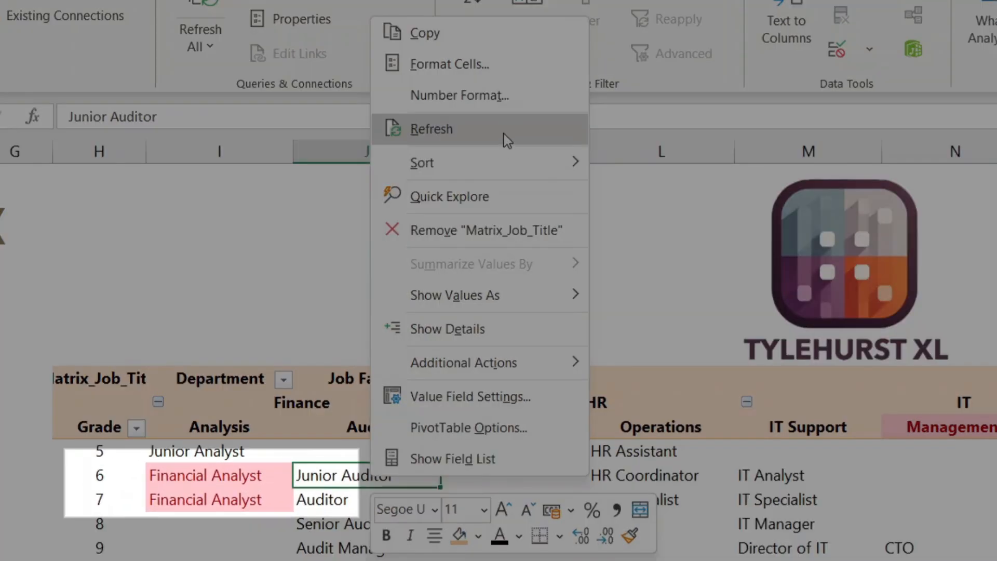
pyautogui.click(504, 133)
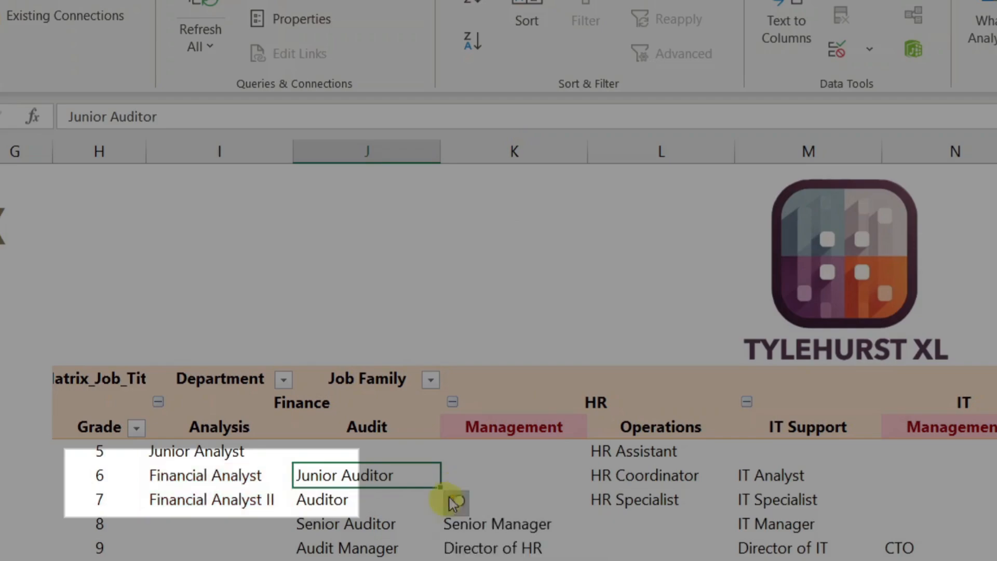
# - Review the job titles by grade and job family in the refreshed matrix and compare them with the source table
pyautogui.moveTo(250, 450); pyautogui.dragTo(243, 497)
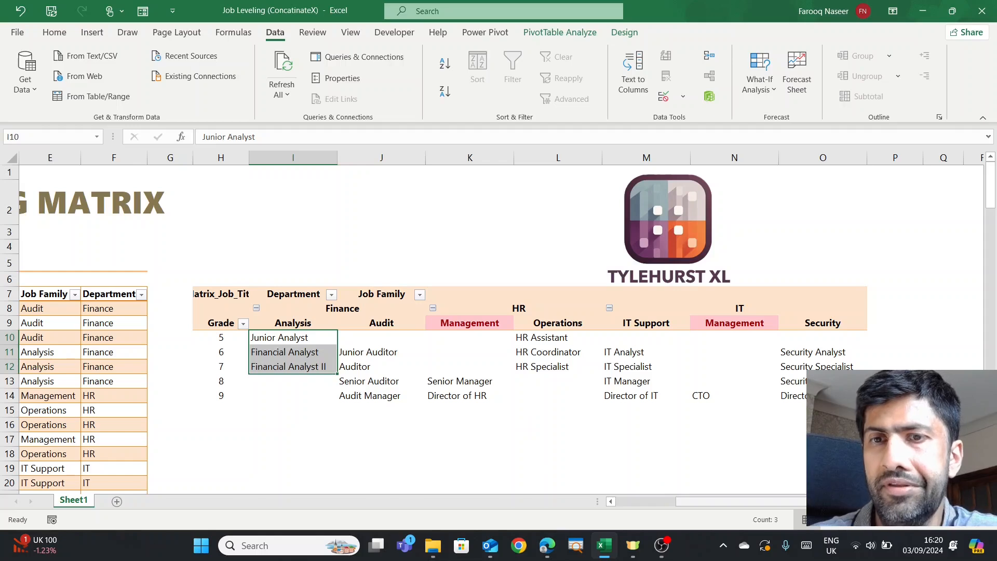
pyautogui.moveTo(818, 503); pyautogui.dragTo(777, 511)
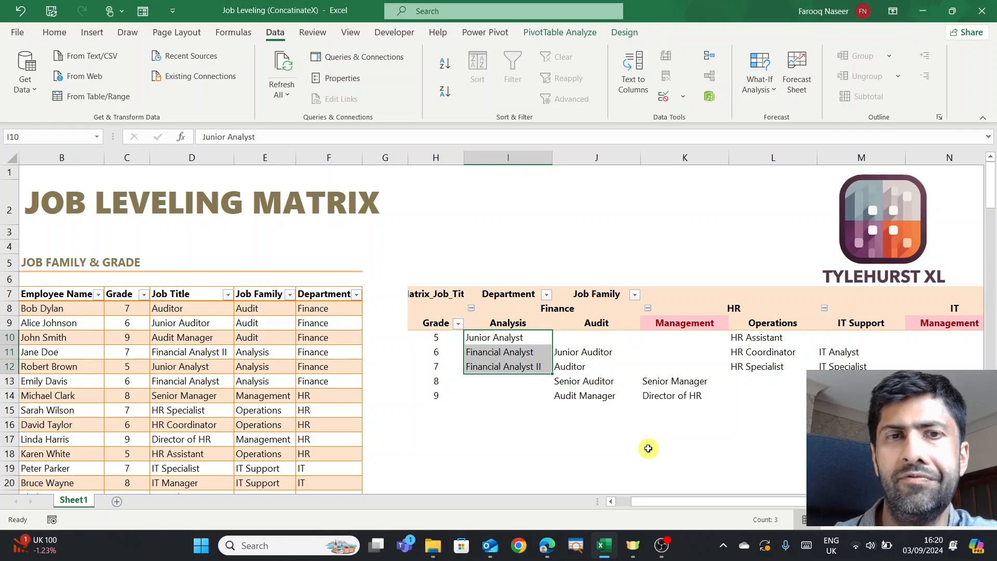
pyautogui.moveTo(680, 502); pyautogui.dragTo(706, 503)
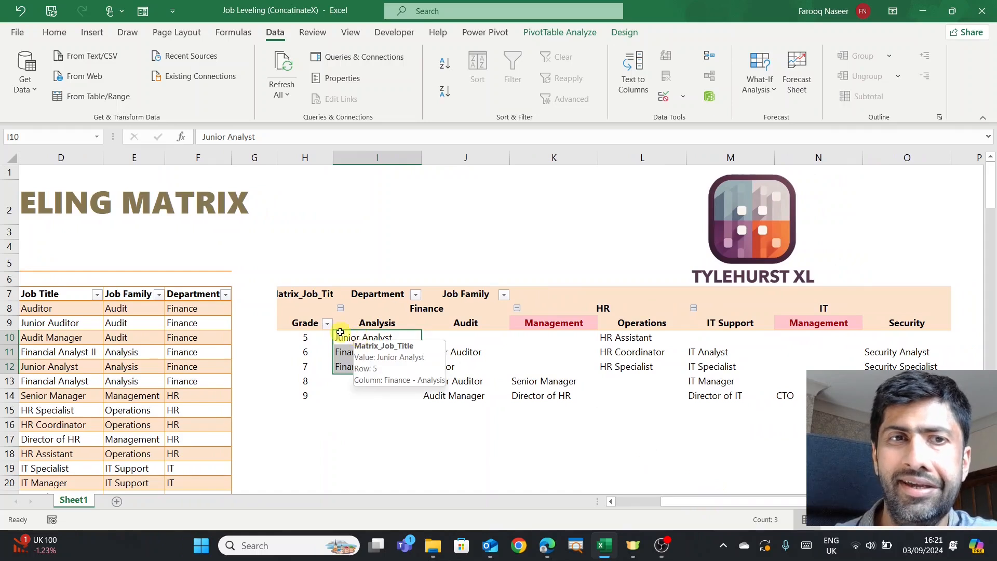
pyautogui.moveTo(315, 295); pyautogui.dragTo(878, 398)
pyautogui.click(458, 396)
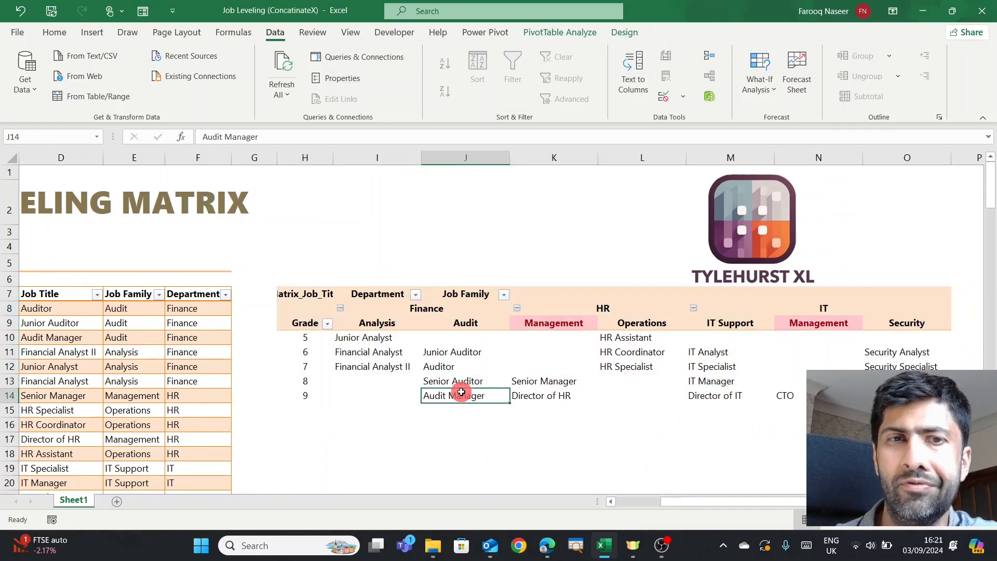
pyautogui.moveTo(769, 504); pyautogui.dragTo(708, 500)
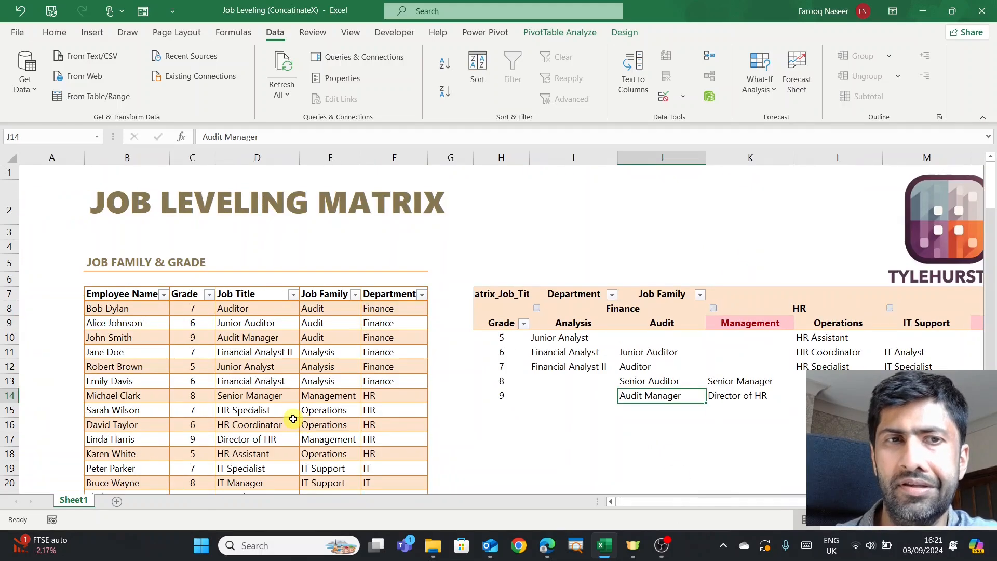
pyautogui.click(254, 382)
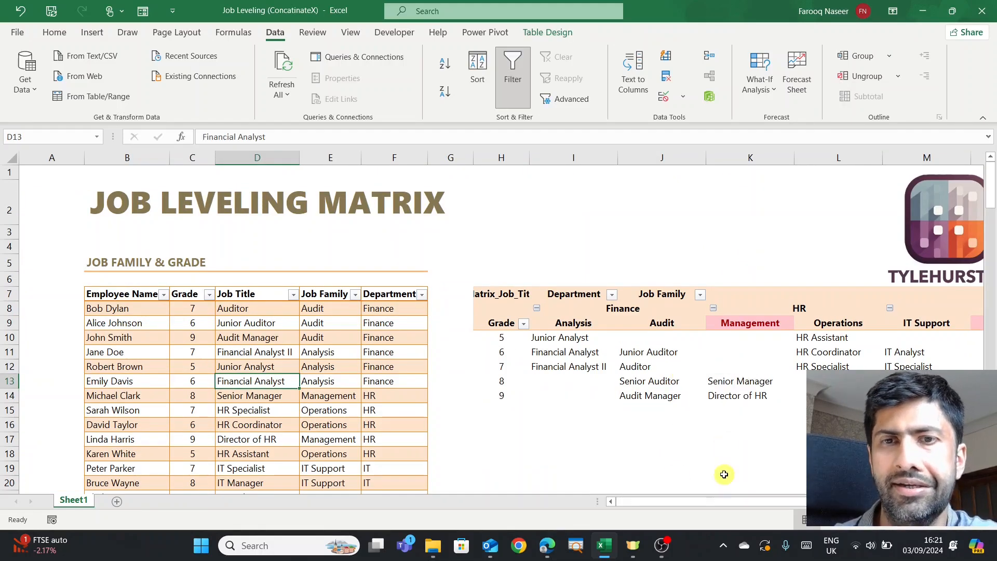
pyautogui.moveTo(710, 501); pyautogui.dragTo(754, 500)
pyautogui.moveTo(674, 365)
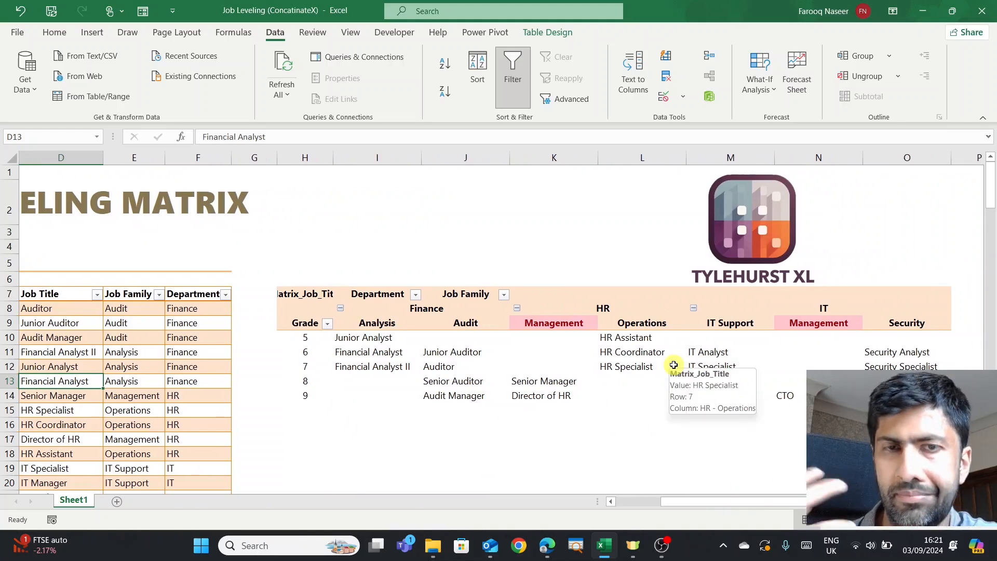